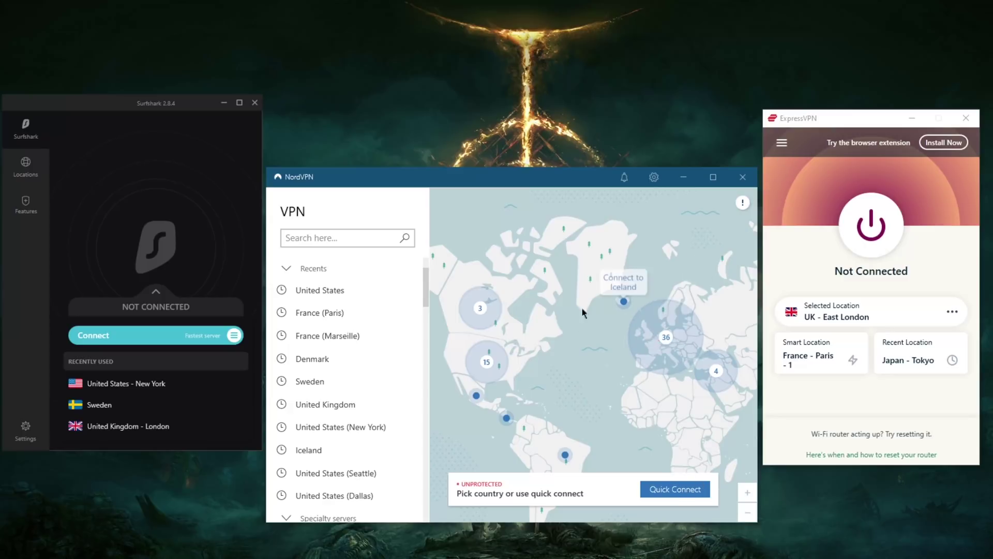
- Pan NordVPN's server map back to the whole world and glance at ExpressVPN's main menu
scroll(624, 336, "up", 2)
scroll(624, 336, "down", 3)
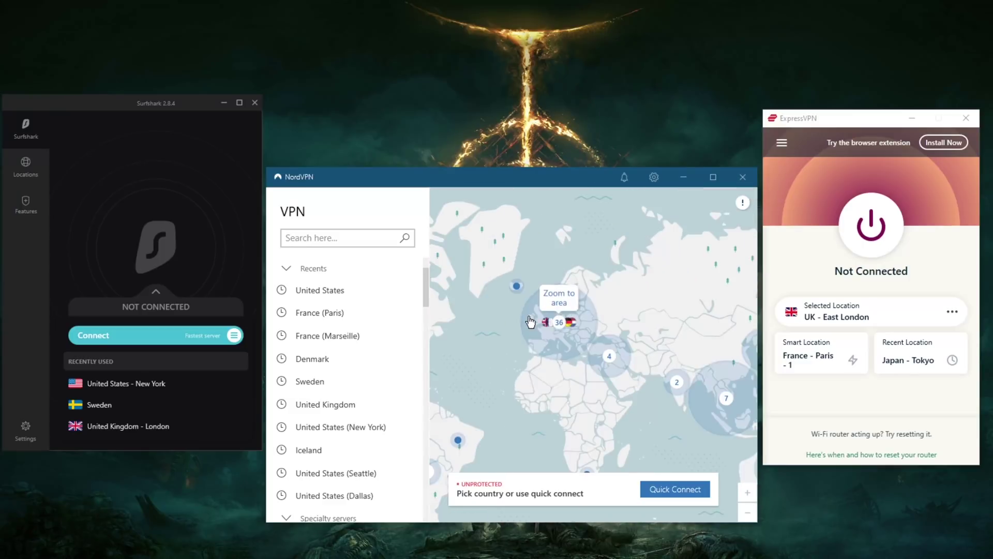
left_click_drag(449, 353, 535, 330)
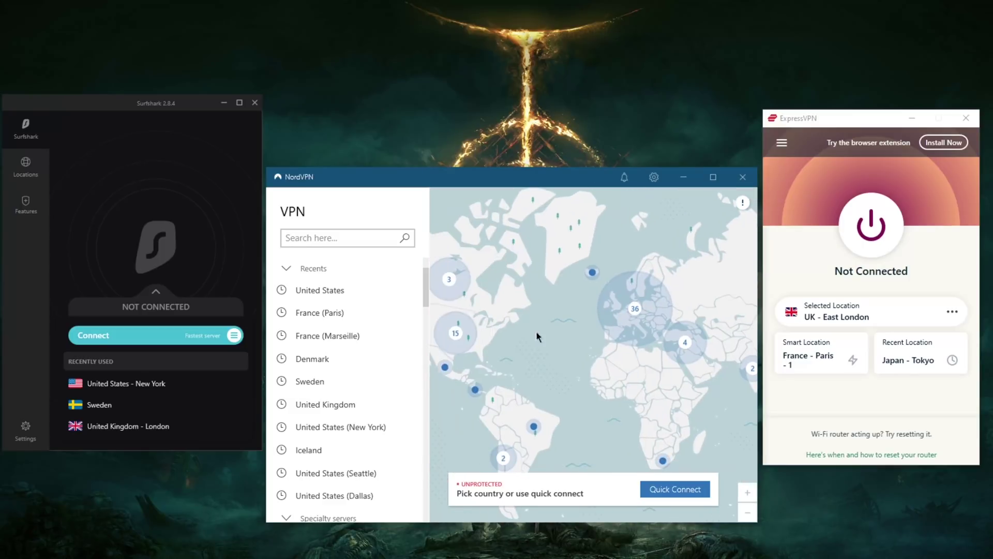
left_click(775, 144)
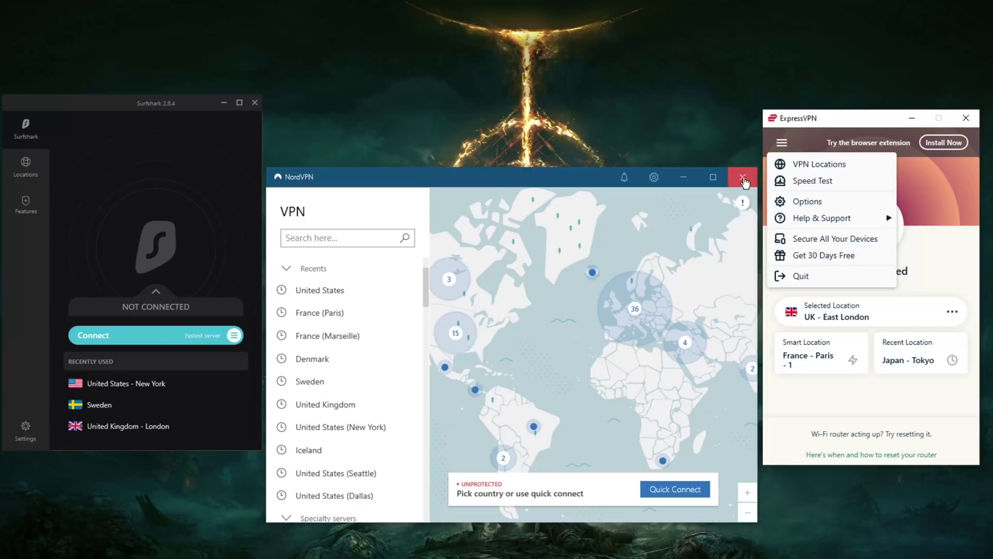
left_click(181, 103)
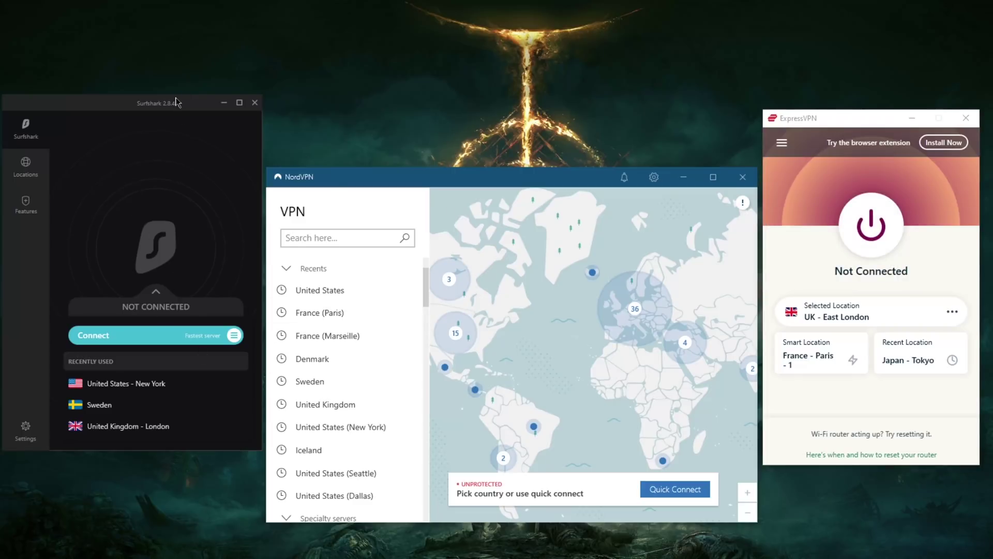
- Move the Surfshark window slightly lower and nudge NordVPN's map up and right
left_click_drag(172, 96, 174, 117)
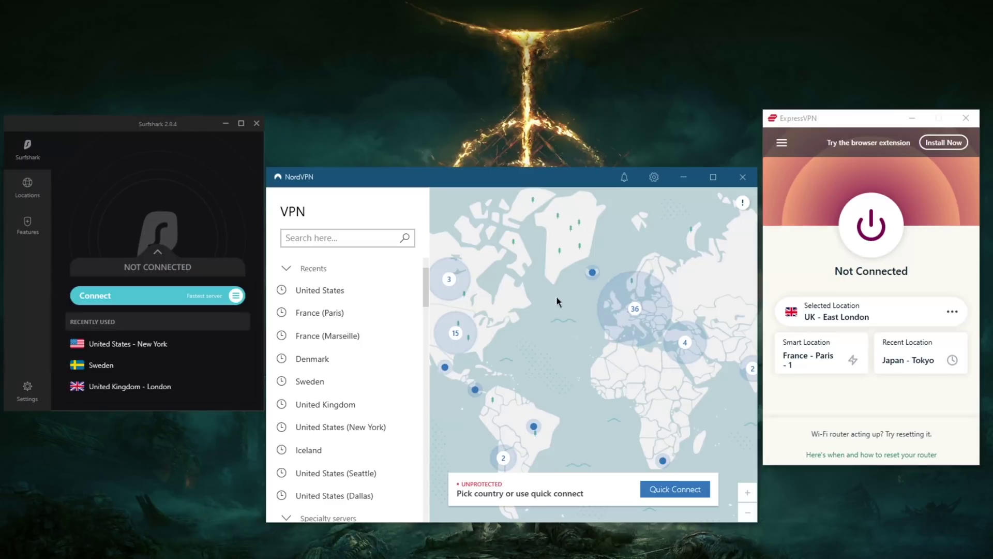
left_click_drag(518, 306, 532, 329)
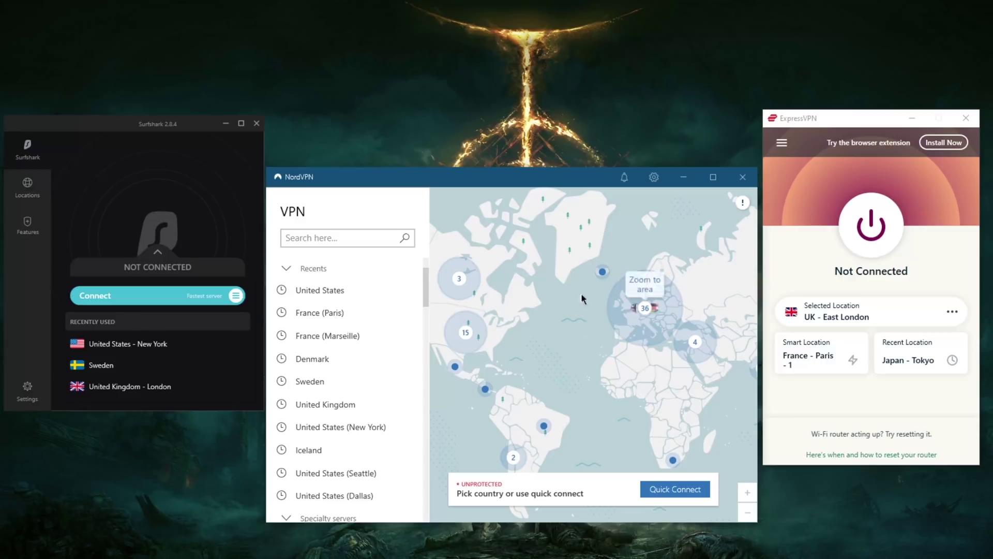
left_click_drag(537, 299, 544, 289)
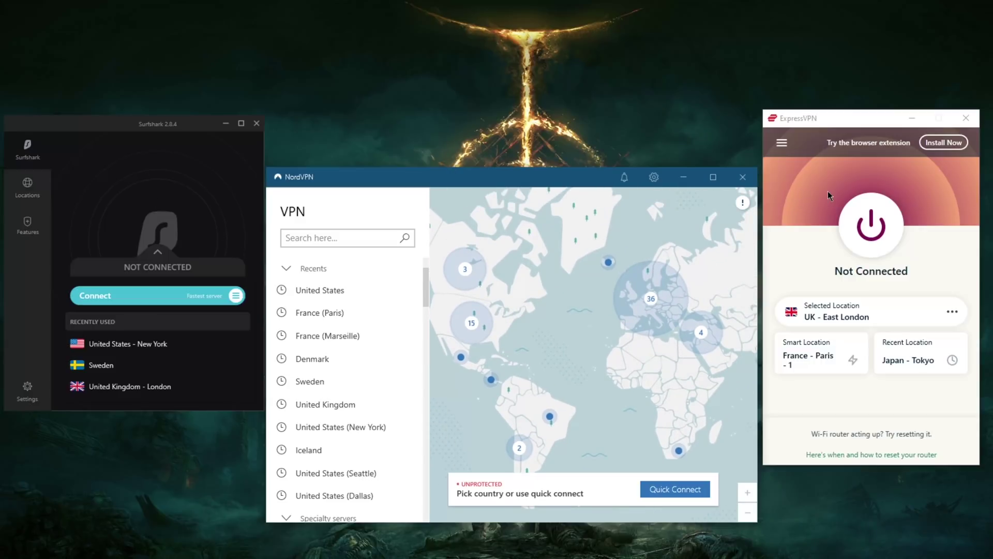
- View ExpressVPN's VPN Locations list, close it, and bring the main menu back up
left_click(782, 143)
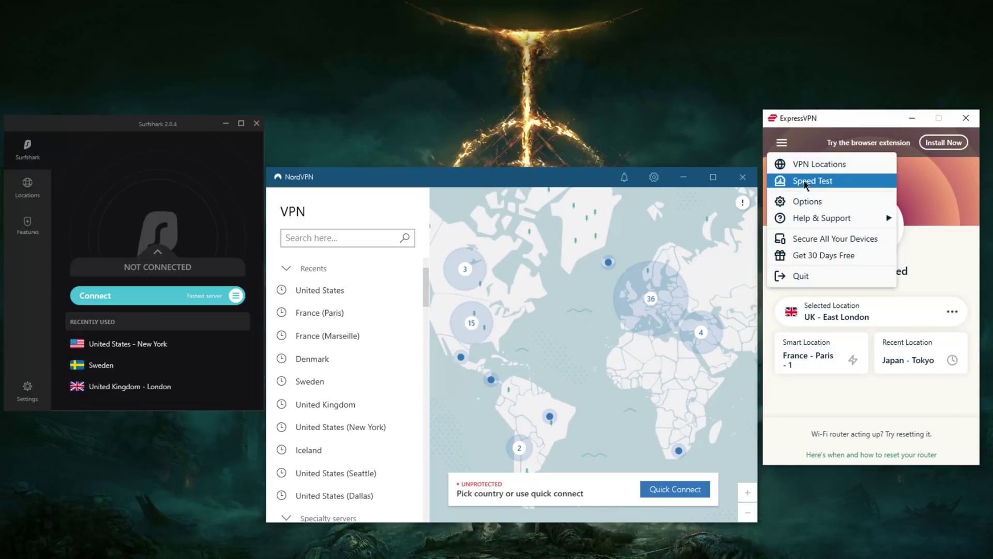
left_click(803, 160)
left_click(742, 114)
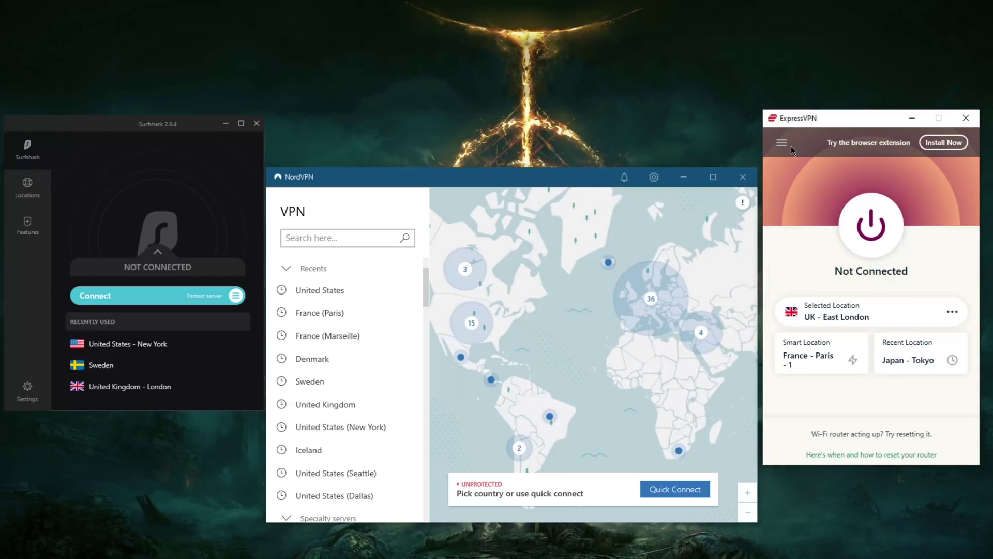
left_click(790, 145)
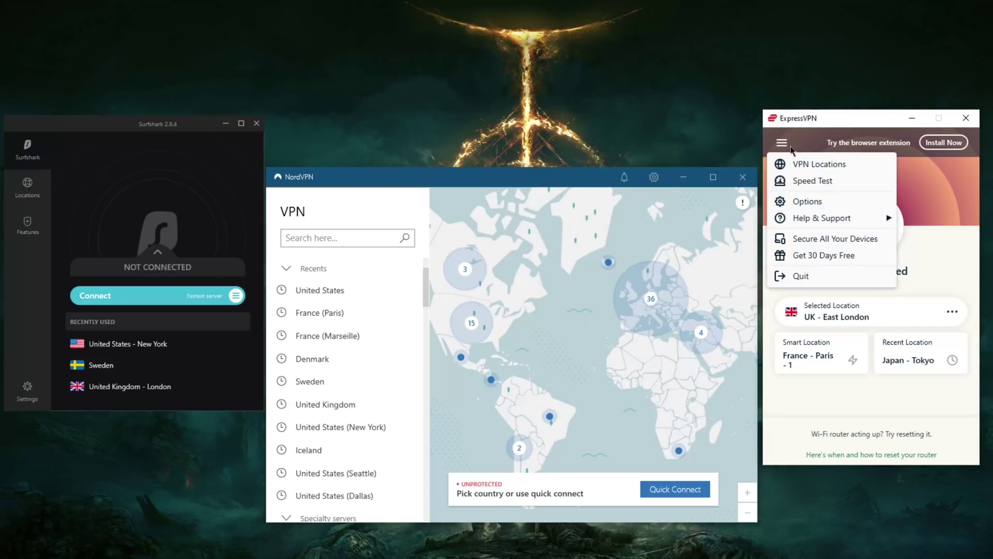
- Open ExpressVPN's Options on the General tab to see startup, Network Lock and split tunneling
left_click(807, 202)
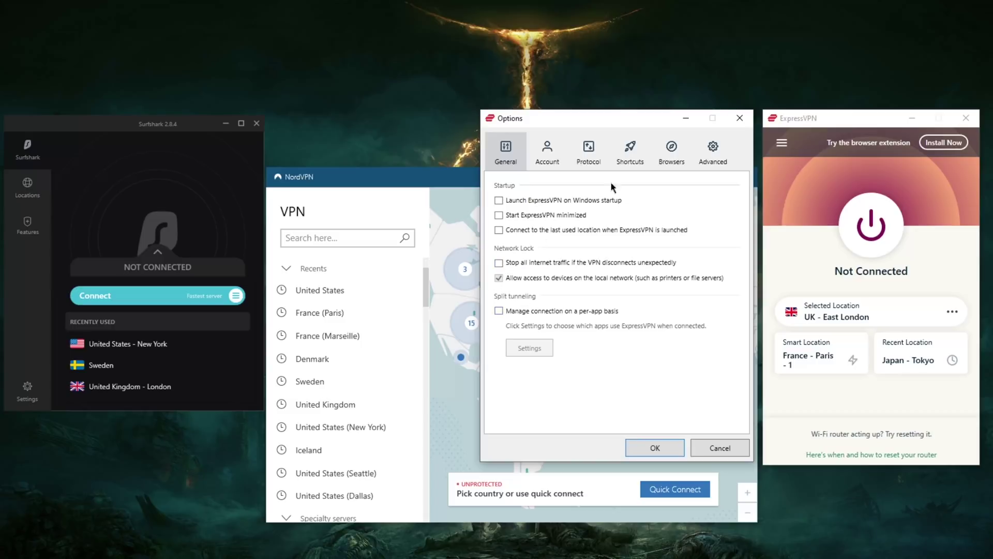
- Close ExpressVPN's Options and show NordVPN's Kill Switch page with both kill switches off
left_click(738, 121)
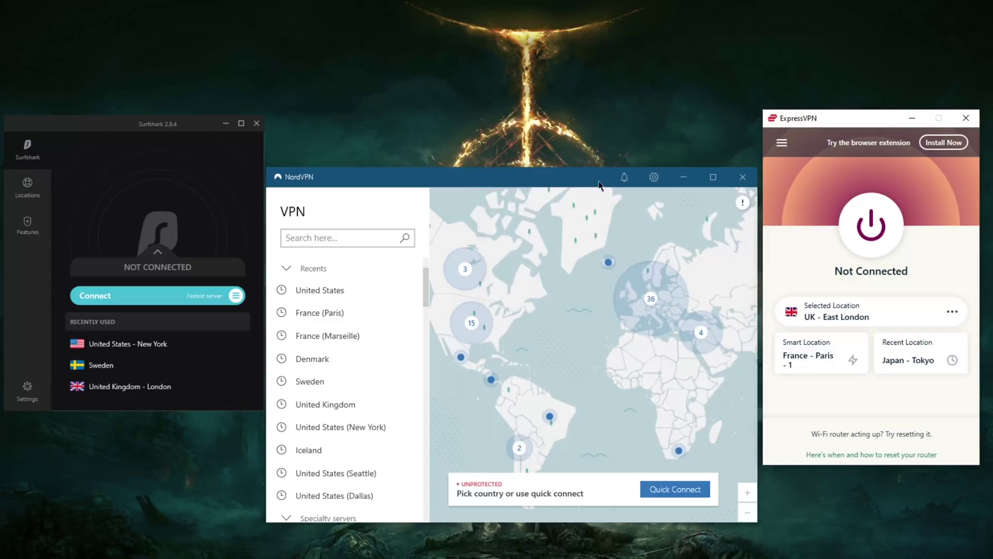
left_click(654, 177)
left_click(309, 252)
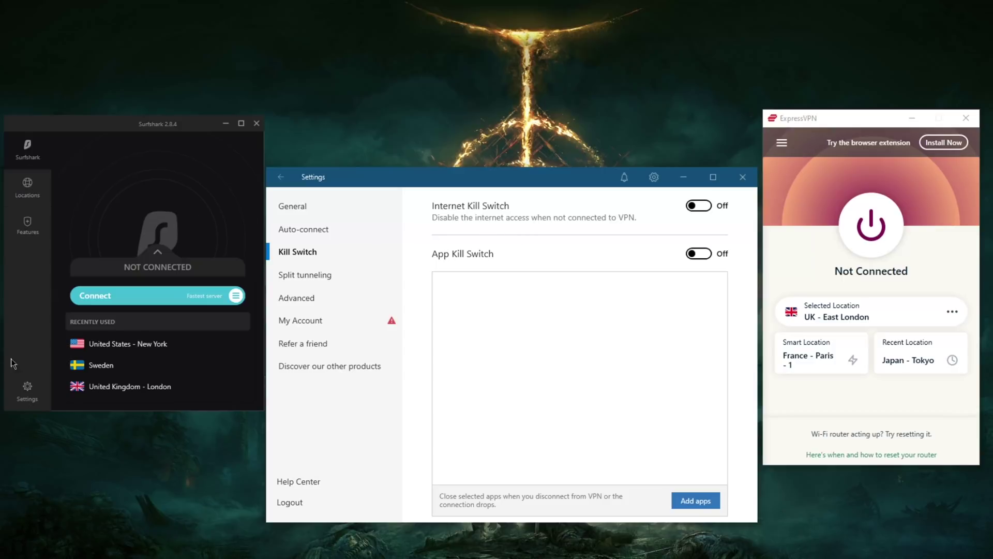
- Open Surfshark's Settings page and scroll down toward Connectivity
left_click(25, 389)
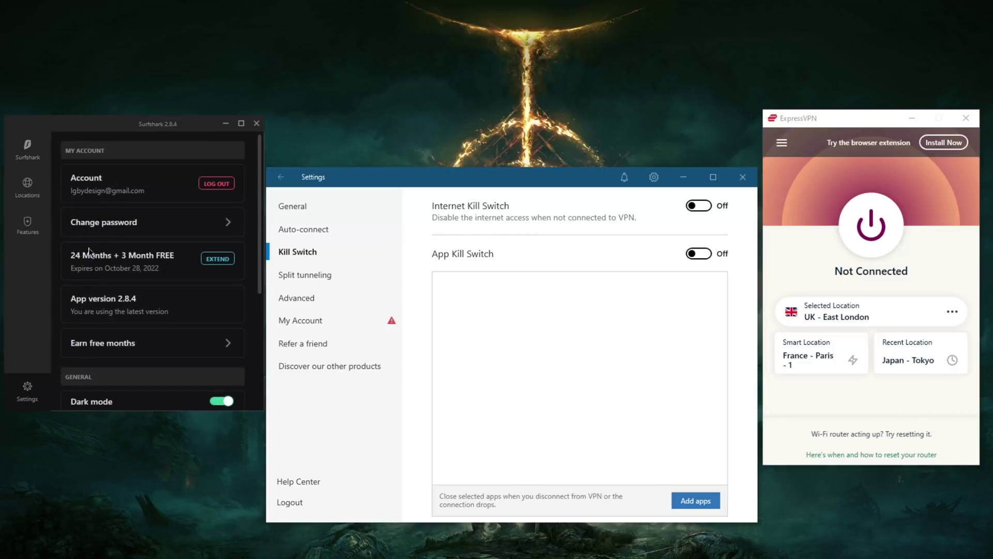
scroll(93, 258, "down", 3)
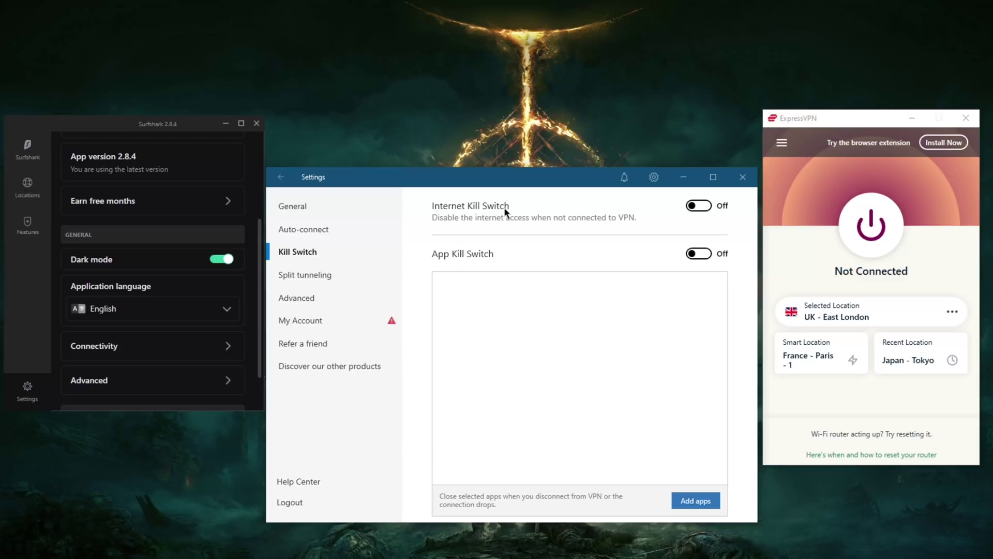
- Open Surfshark's Connectivity settings, view NordVPN's split tunneling (off), then Surfshark's Features list
left_click(147, 337)
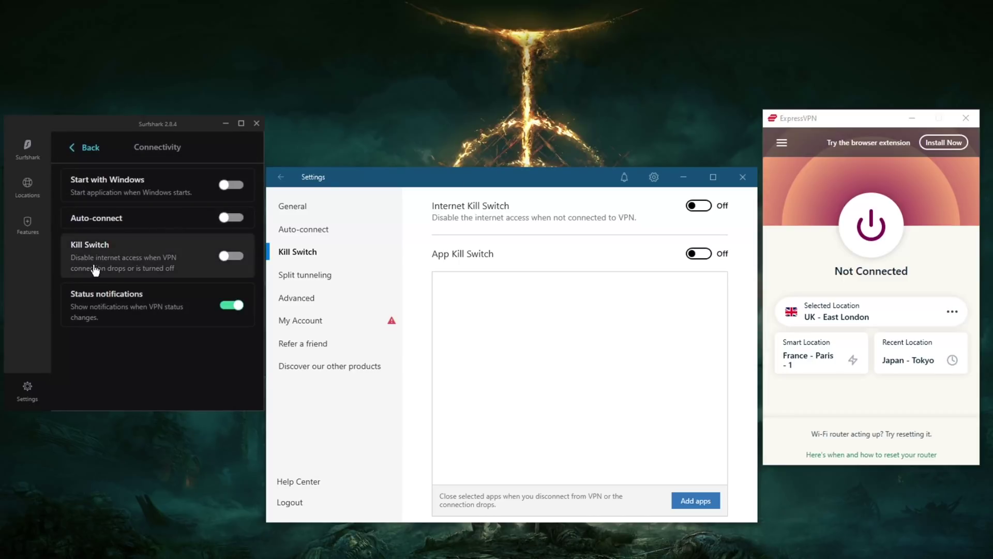
left_click(311, 272)
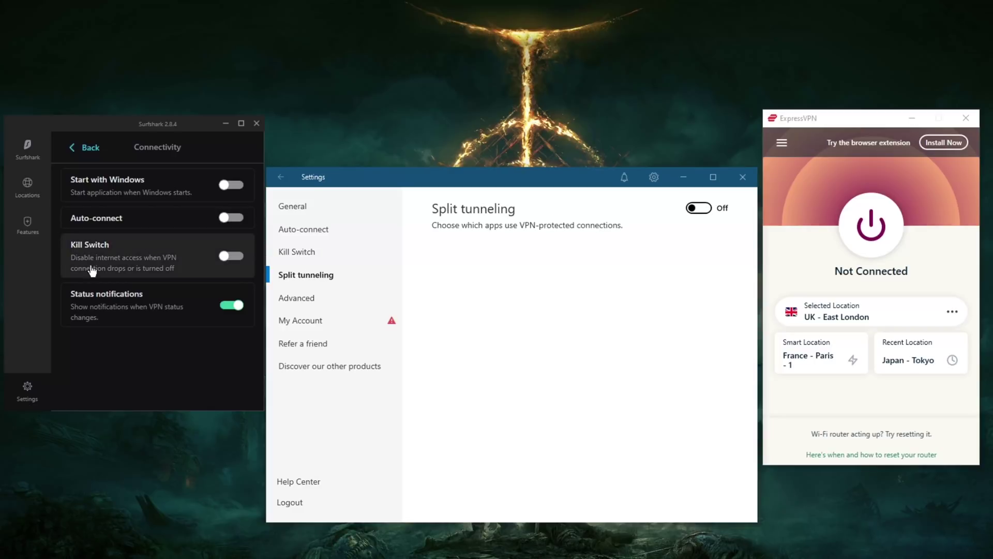
left_click(27, 223)
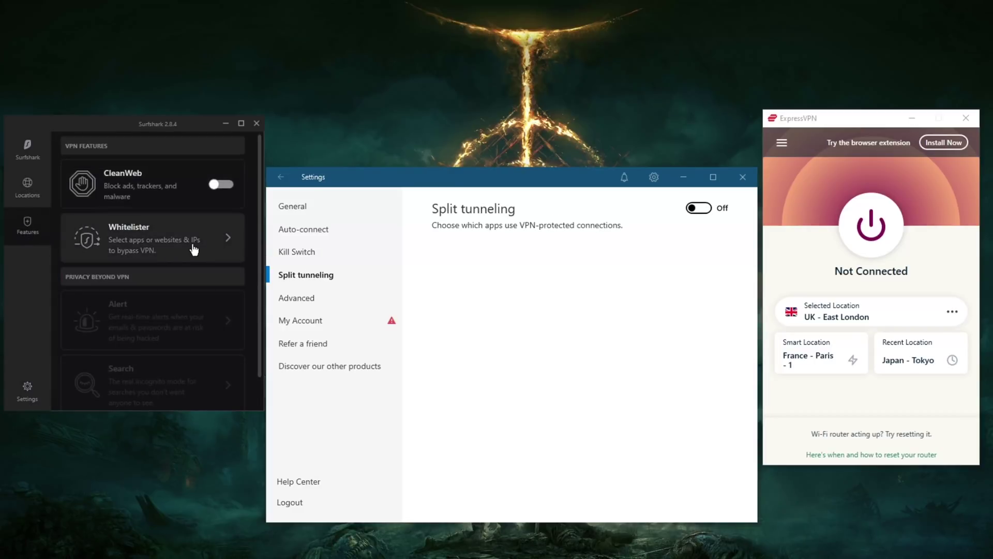
- In ExpressVPN's Options, turn on per-app split tunneling and open its app Settings
left_click(782, 142)
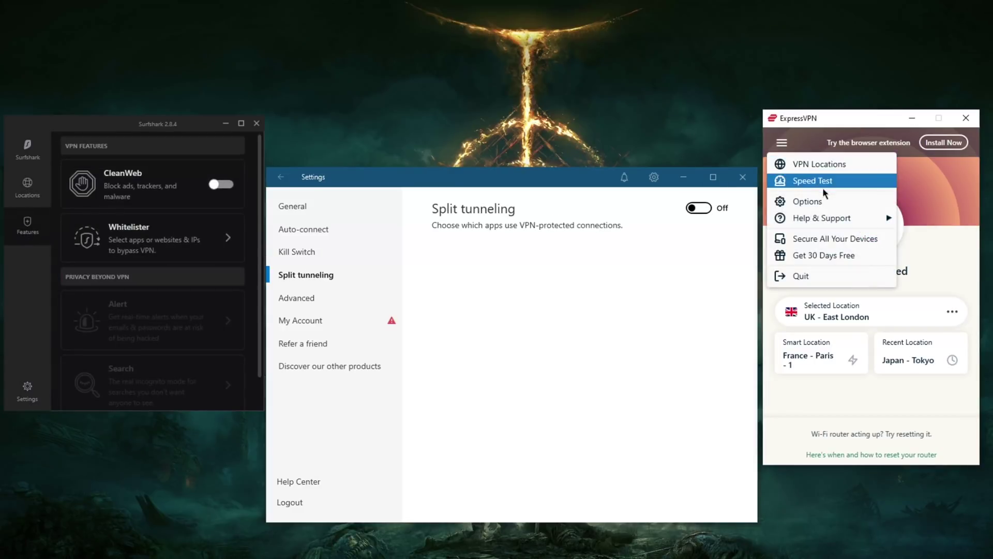
left_click(820, 200)
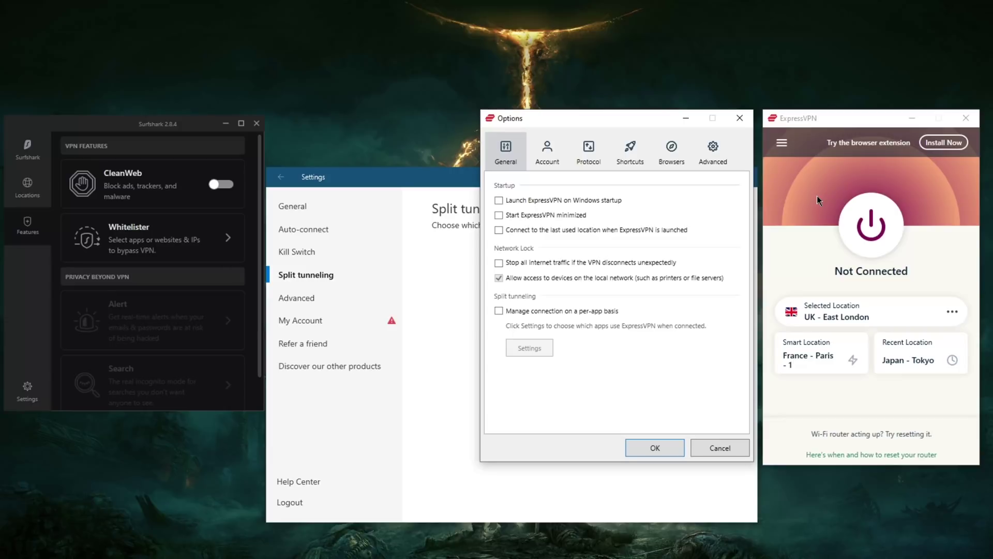
left_click(505, 312)
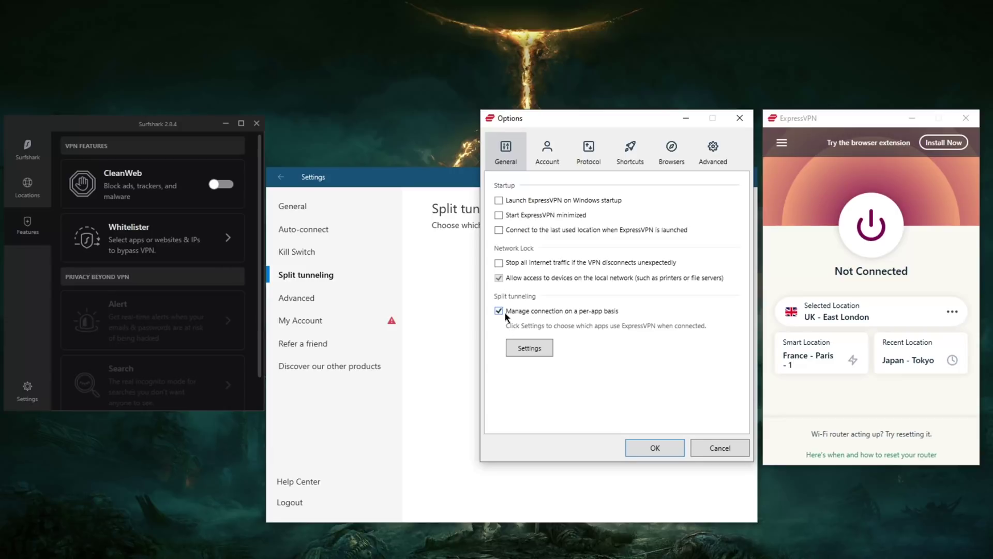
left_click(547, 347)
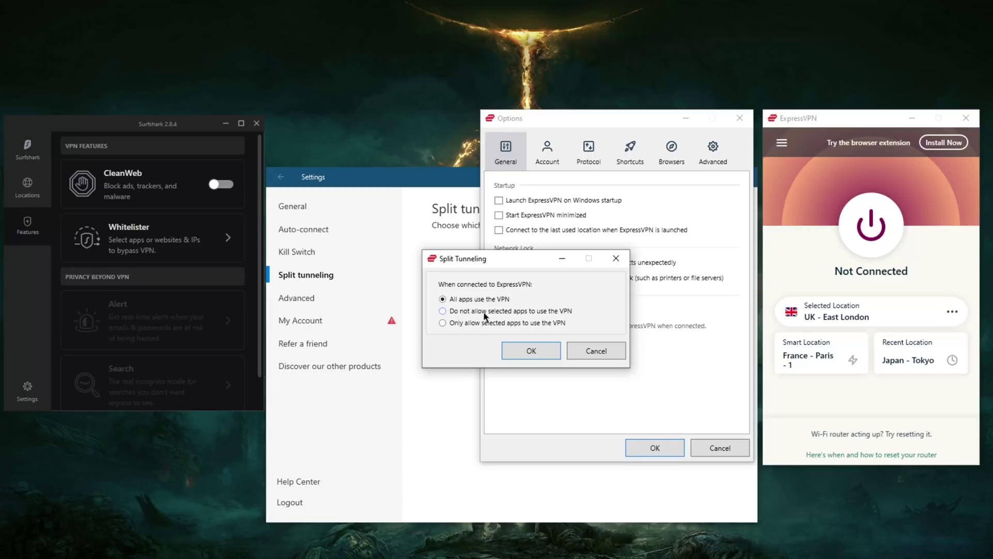
- Try the exclude and only-selected-apps modes, select qBittorrent, then cancel the Split Tunneling dialog
left_click(441, 312)
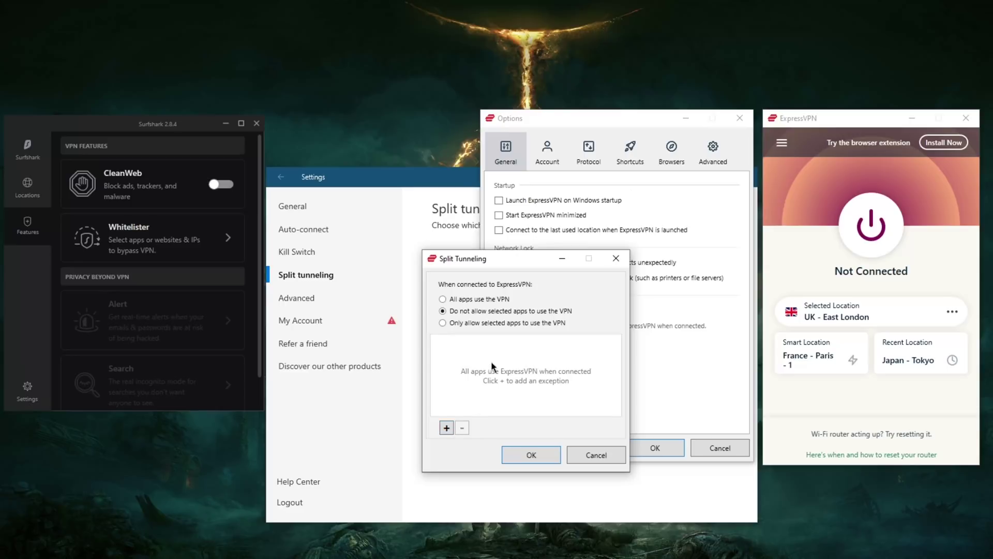
left_click(442, 322)
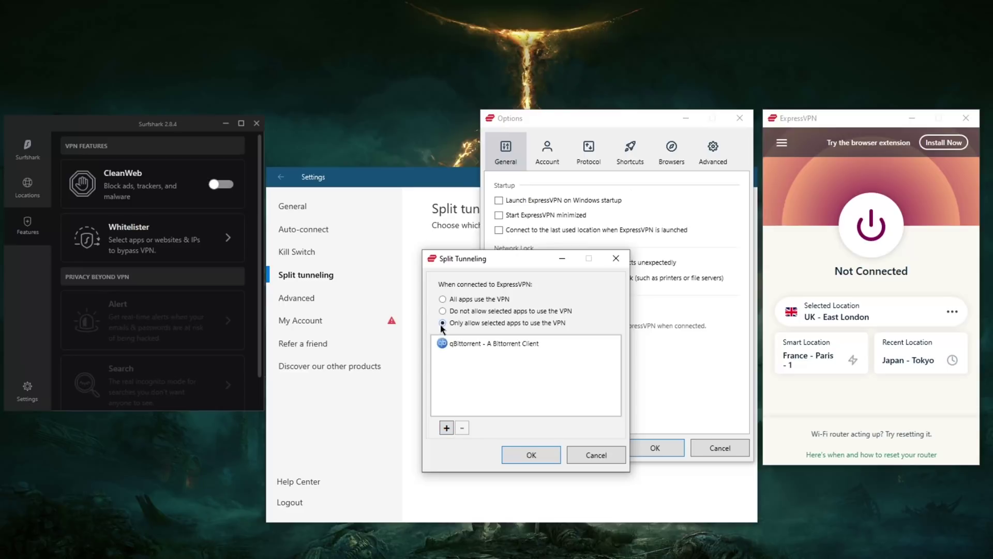
left_click(462, 345)
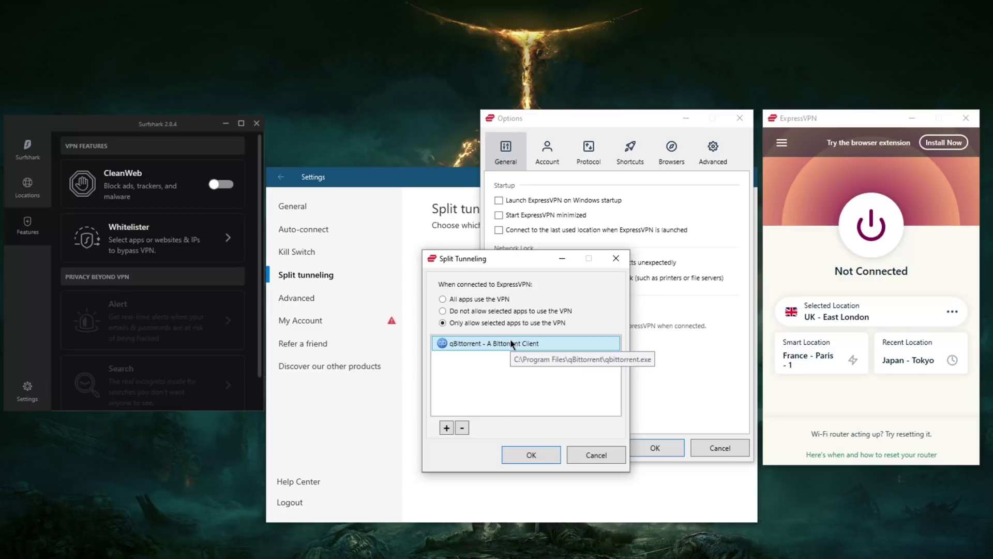
left_click(589, 457)
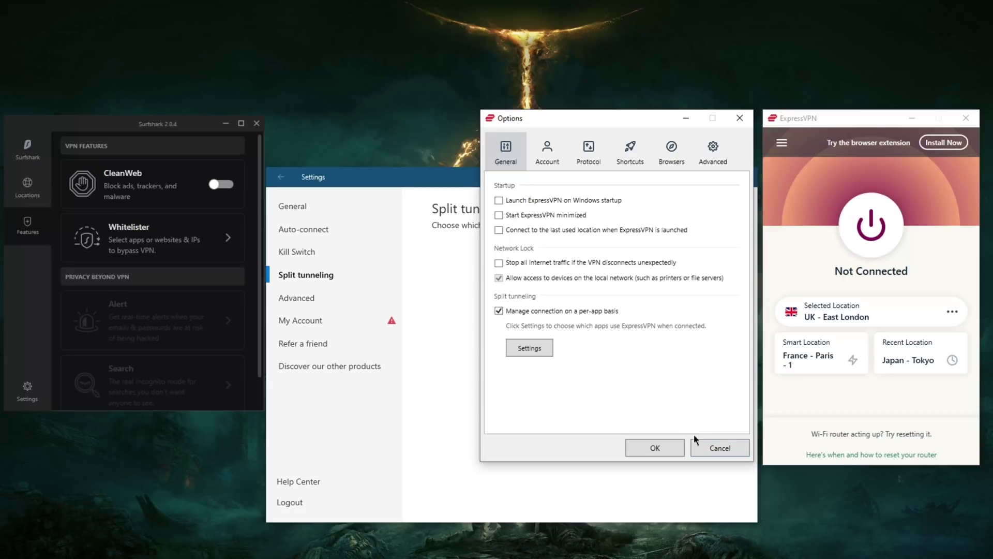
- Switch ExpressVPN's protocol from Automatic to Lightway - UDP and save the Options with OK
left_click(586, 157)
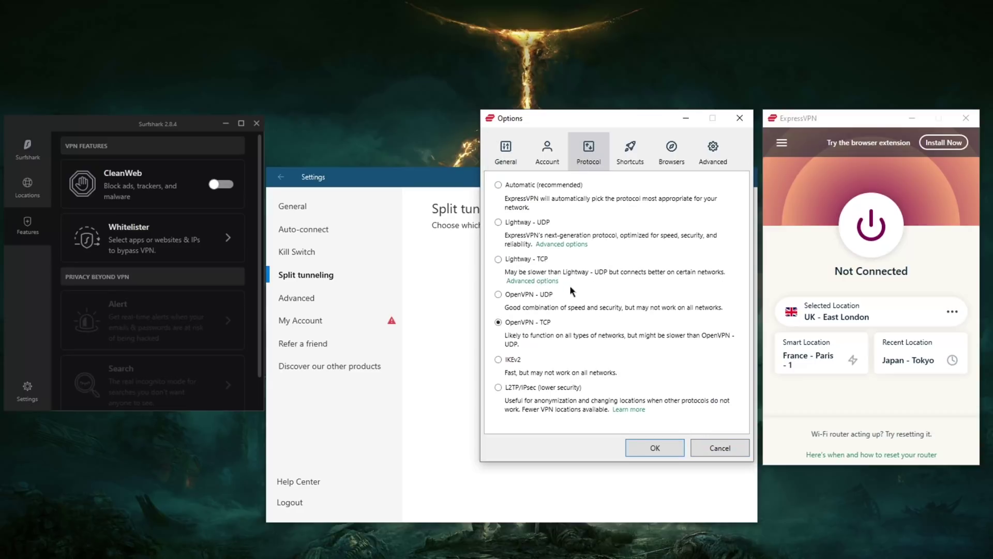
left_click(498, 260)
left_click(499, 324)
left_click(498, 223)
left_click(446, 189)
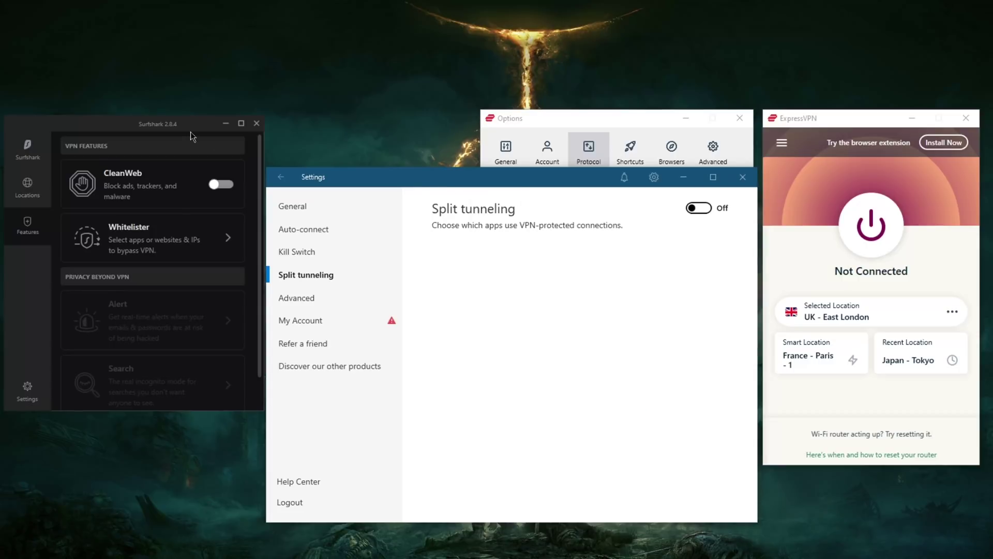
left_click(610, 120)
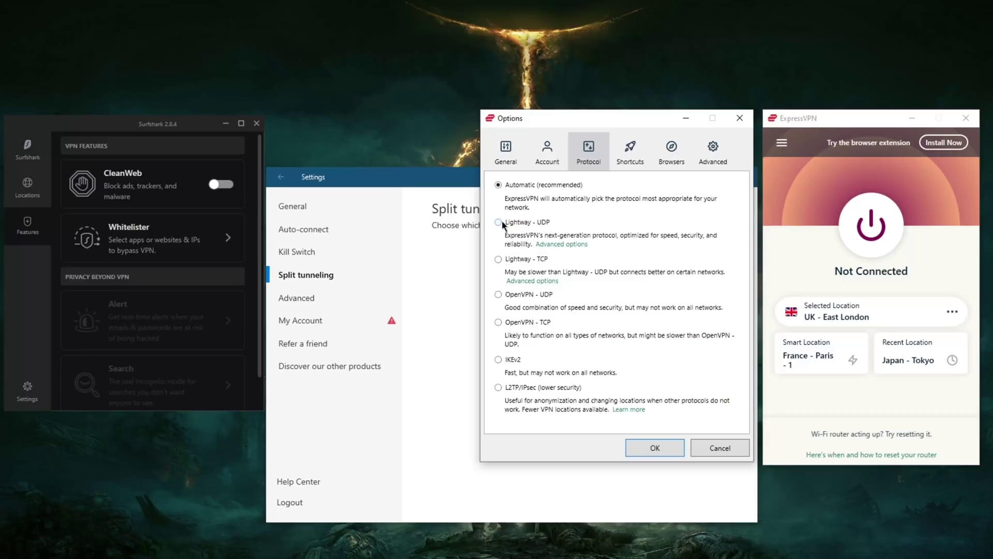
left_click(499, 222)
left_click(649, 449)
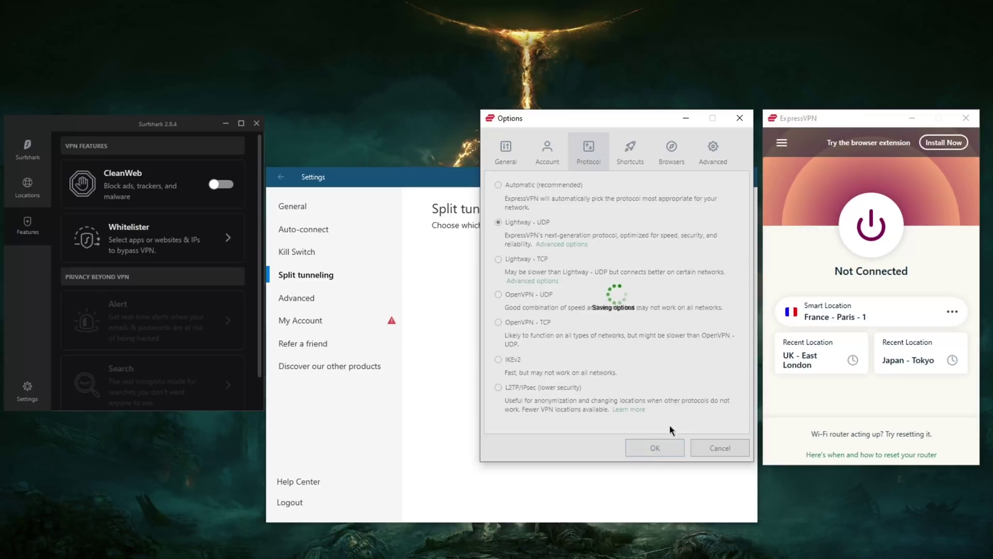
- Open NordVPN's Auto-connect settings and keep NordLynx (Recommended) as the protocol
left_click(300, 231)
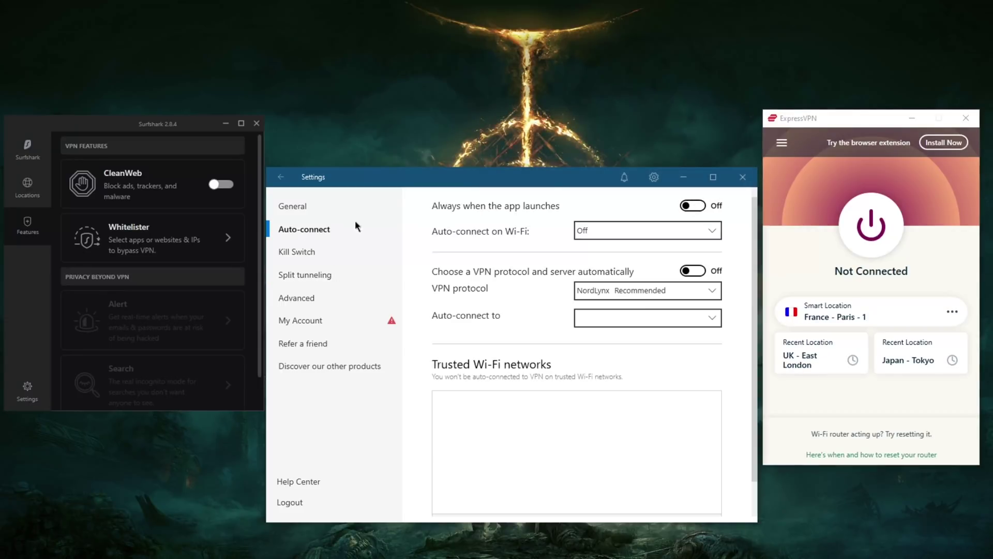
left_click(677, 291)
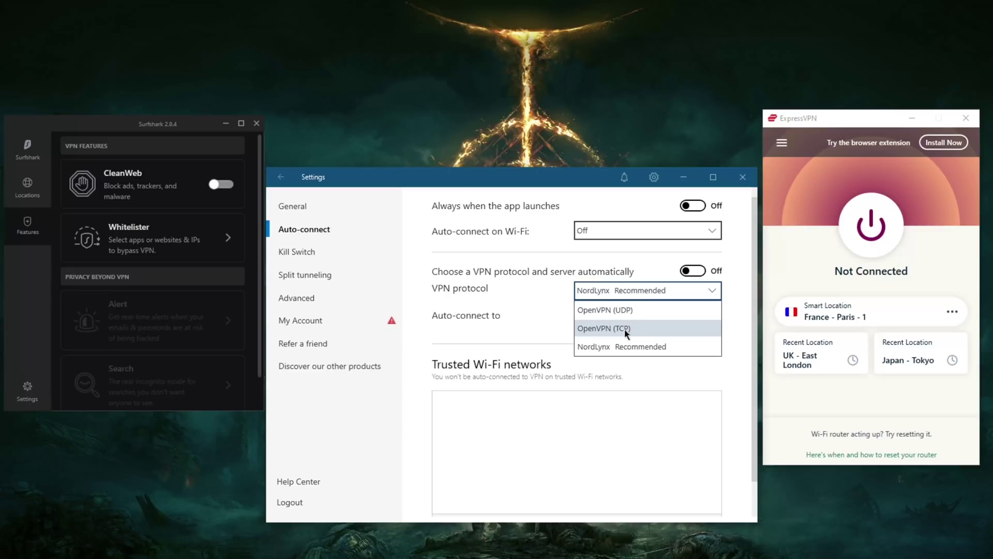
left_click(617, 346)
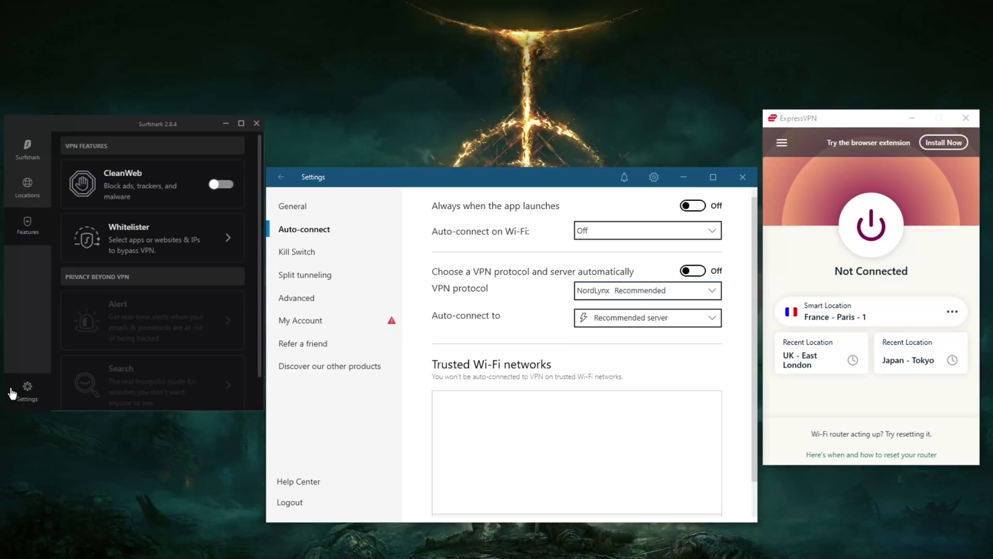
left_click(27, 391)
- Check Surfshark's Advanced protocol options, keep WireGuard, and show the Locations list
scroll(132, 341, "down", 1)
left_click(134, 326)
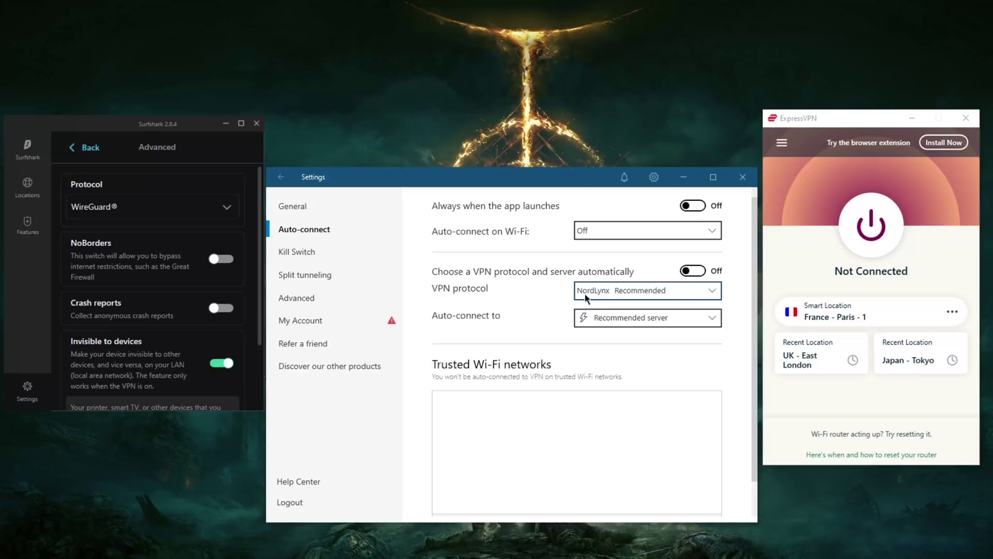
left_click(178, 219)
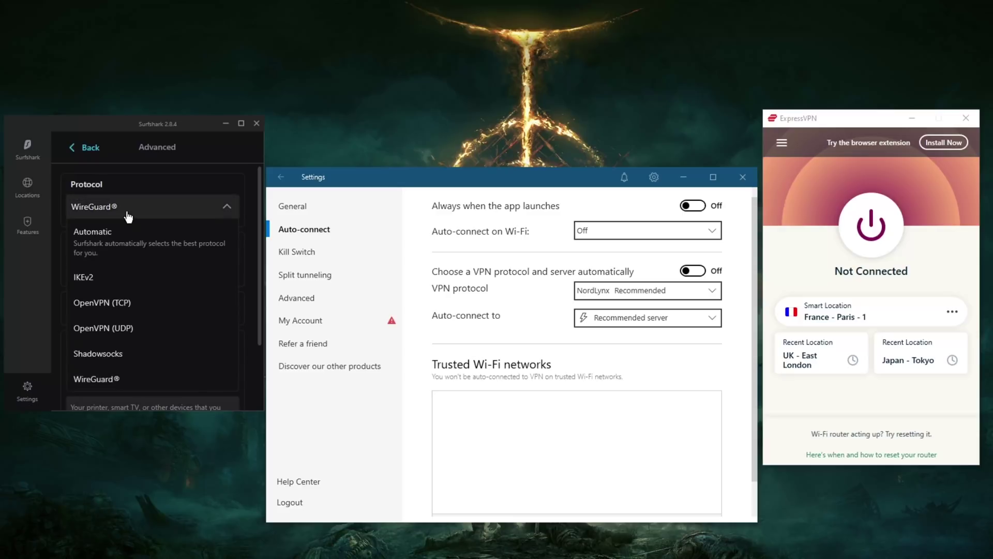
left_click(86, 150)
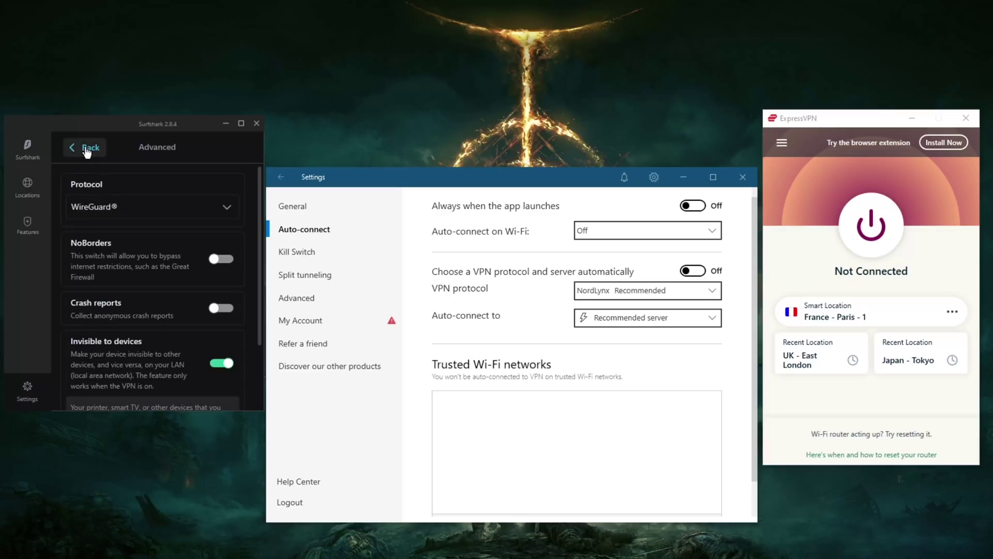
left_click(87, 151)
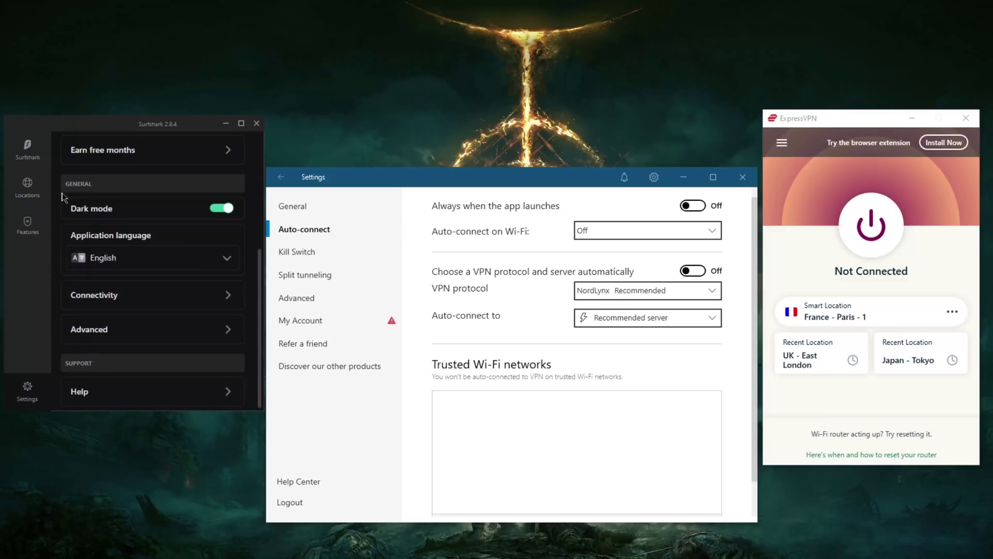
left_click(32, 190)
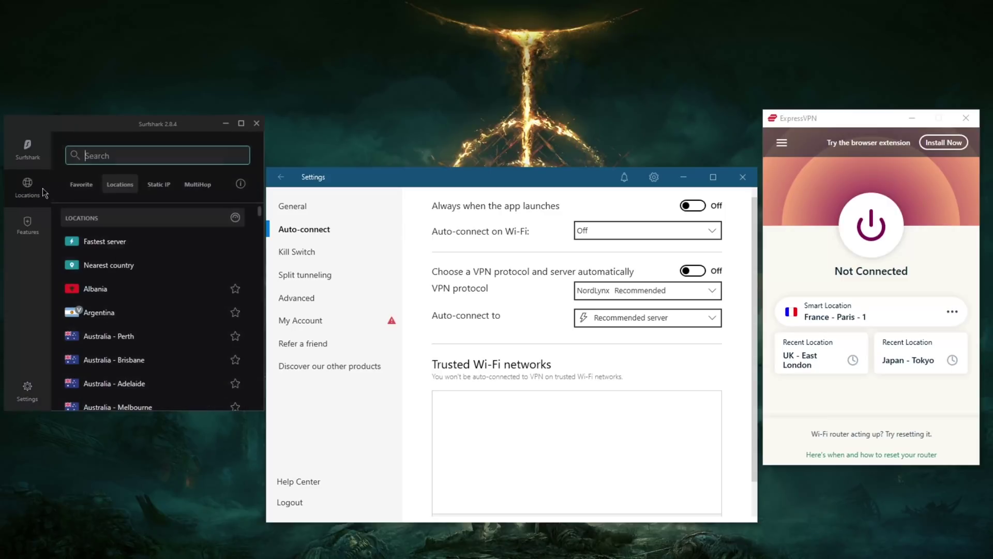
- Return NordVPN to its map page and zoom toward the US east coast
left_click(281, 177)
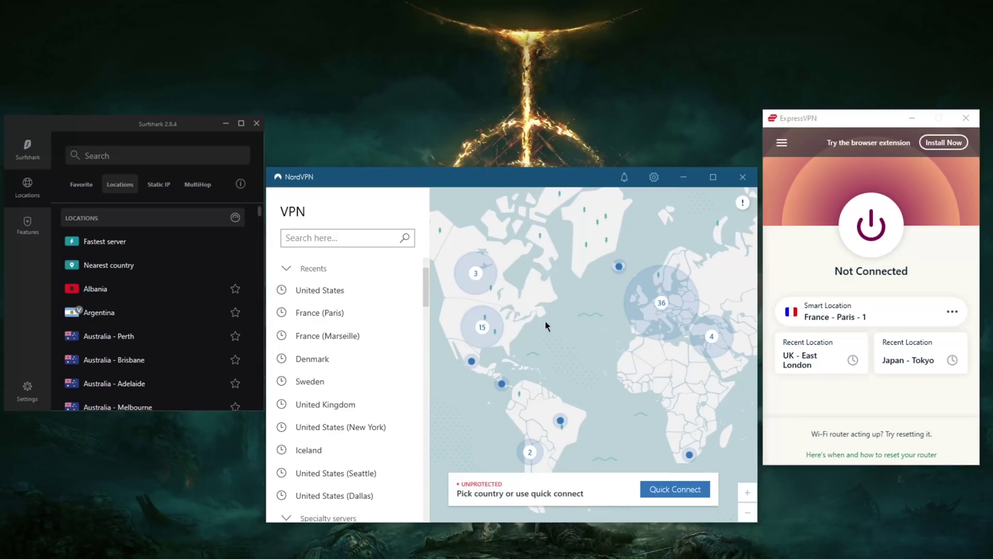
scroll(562, 330, "up", 3)
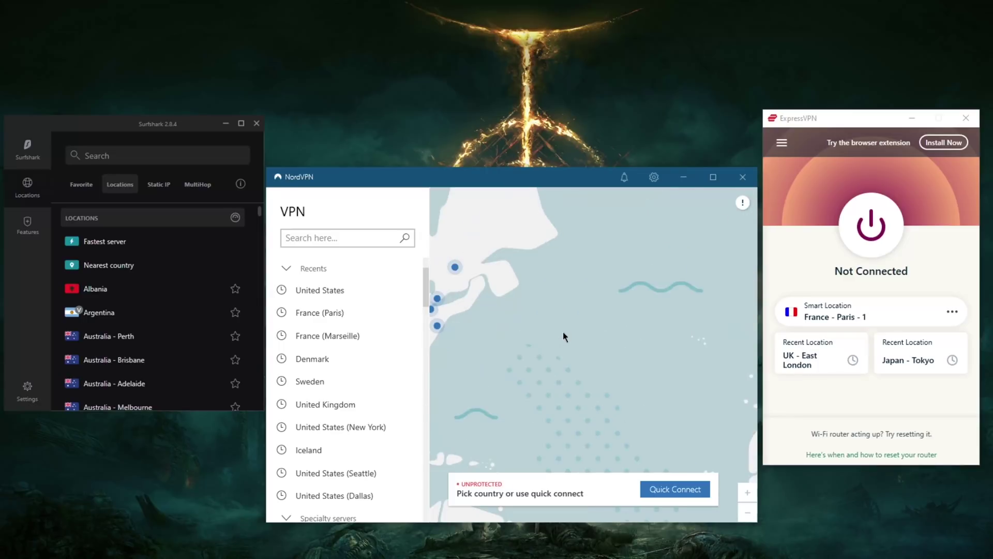
scroll(716, 262, "down", 4)
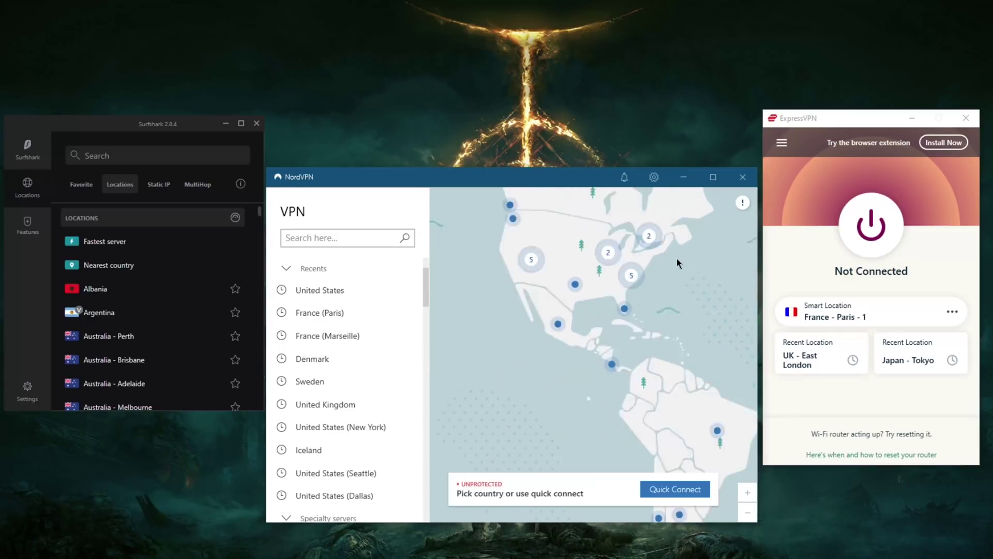
scroll(662, 280, "up", 4)
scroll(661, 281, "down", 3)
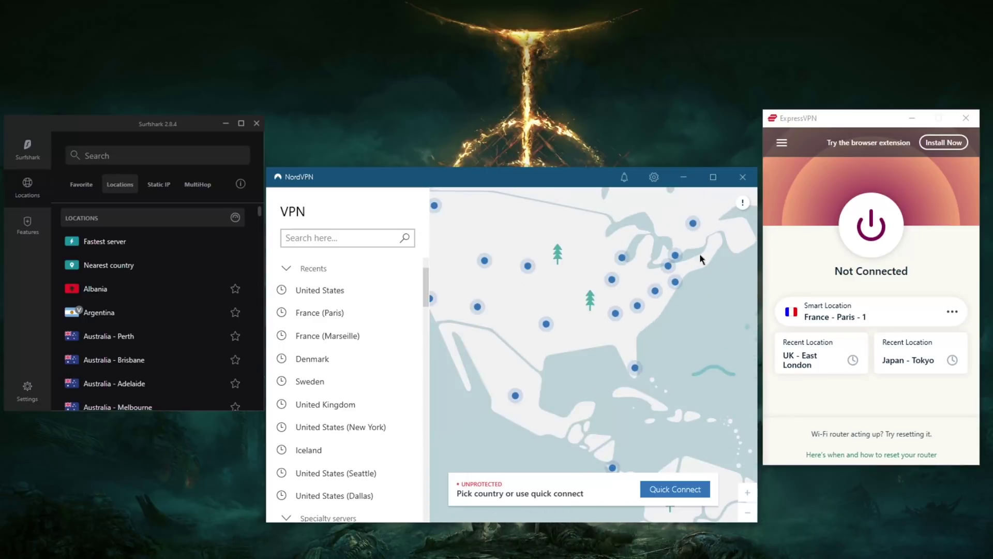
scroll(711, 290, "up", 2)
scroll(377, 346, "down", 5)
scroll(337, 361, "up", 5)
scroll(367, 345, "down", 5)
scroll(311, 336, "up", 5)
- Connect NordVPN to the New York, United States server from its map pin
left_click(347, 236)
scroll(359, 335, "down", 5)
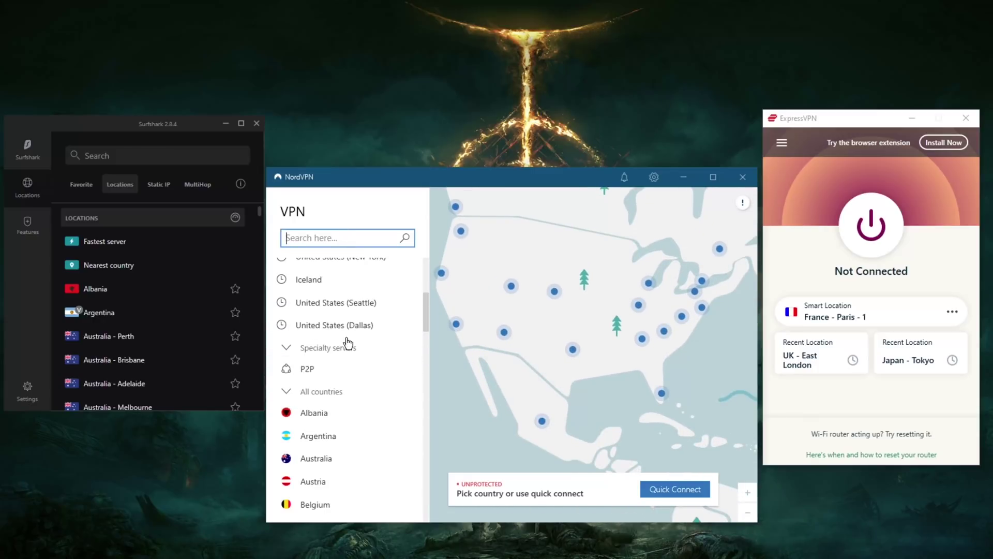
scroll(332, 339, "up", 5)
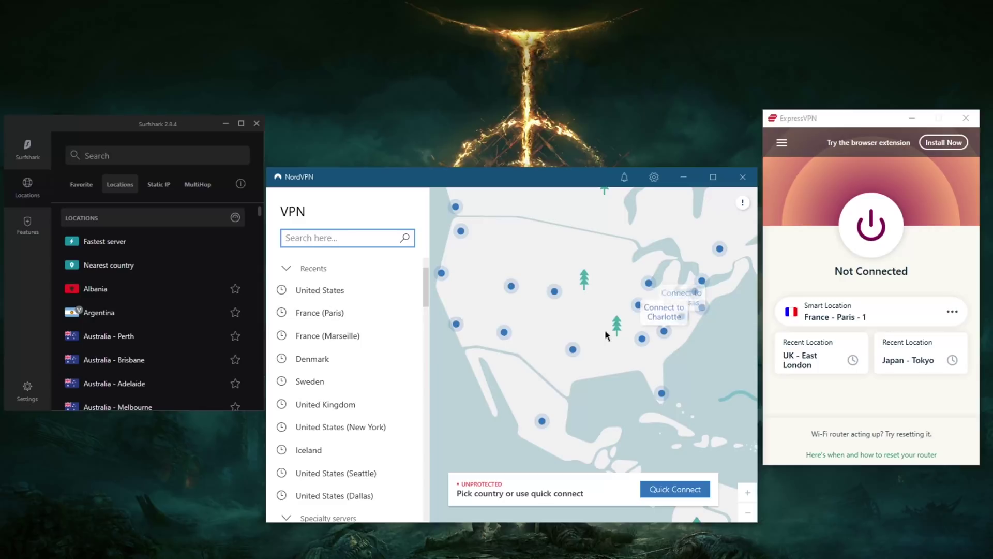
left_click(705, 308)
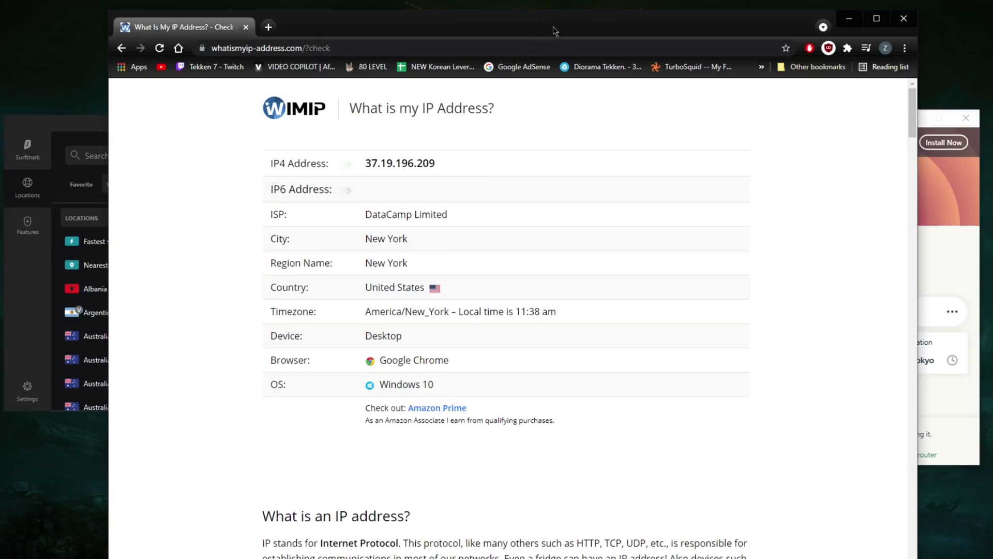
- After confirming the New York IP, drag Chrome down to uncover the VPN apps
left_click_drag(485, 36, 623, 523)
- Disconnect NordVPN from the United States server and dismiss its rating prompt
left_click(687, 490)
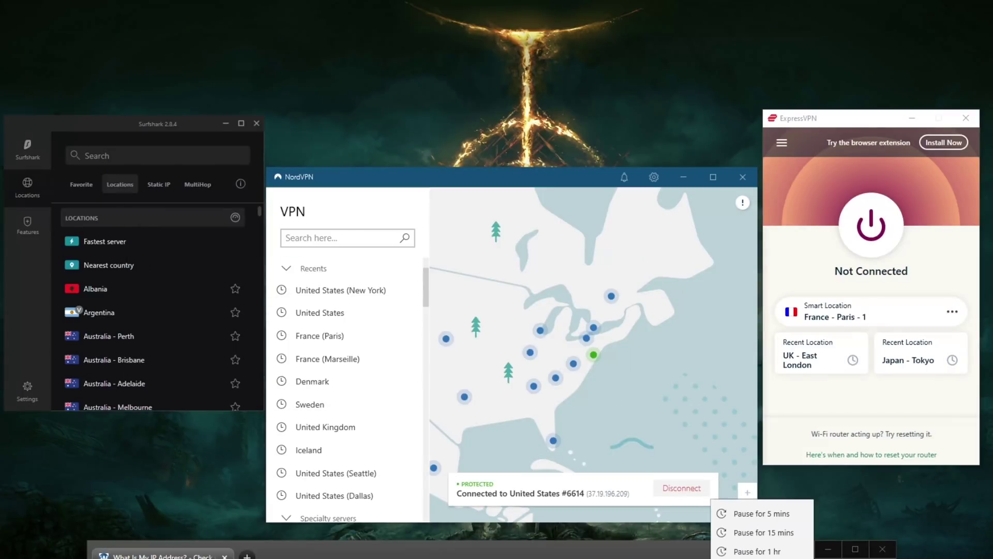
left_click(717, 548)
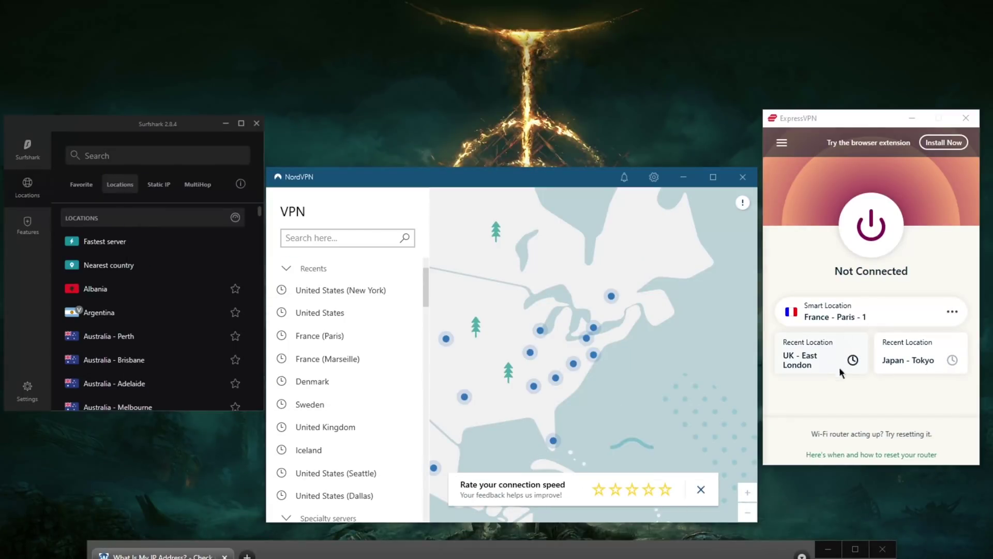
left_click(701, 489)
- In ExpressVPN's VPN Locations, expand Europe under All Locations and select Italy
left_click(782, 144)
left_click(827, 166)
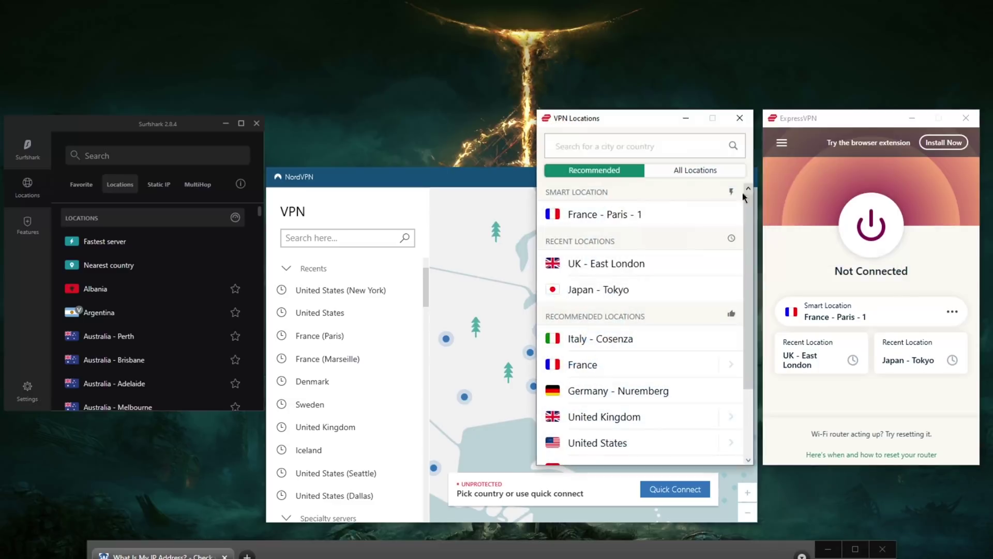
left_click(705, 170)
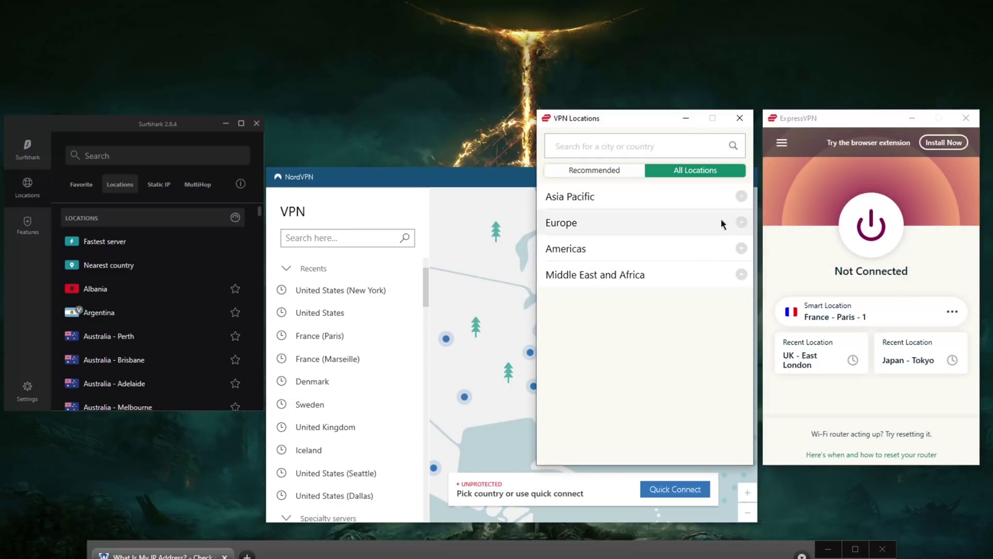
left_click(740, 223)
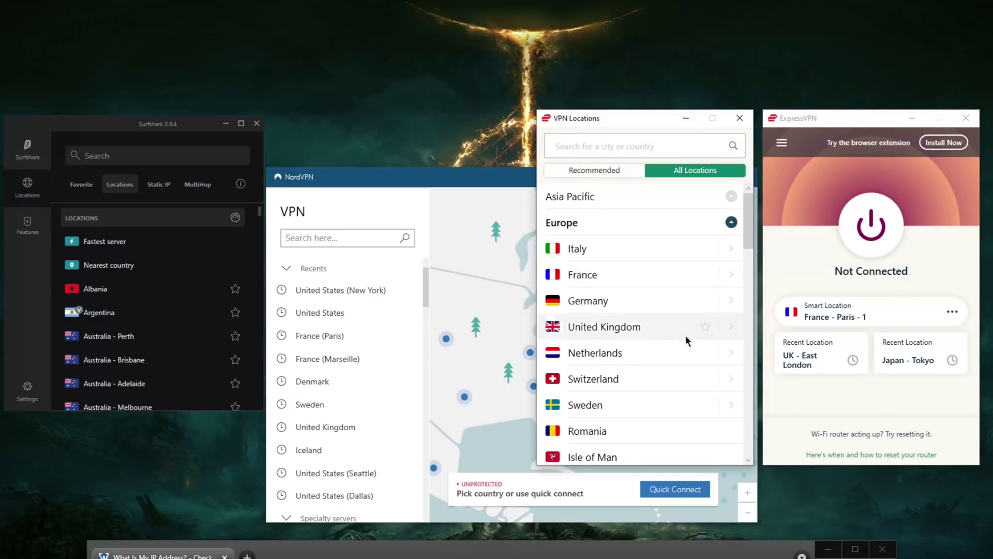
scroll(610, 329, "down", 1)
scroll(607, 327, "up", 1)
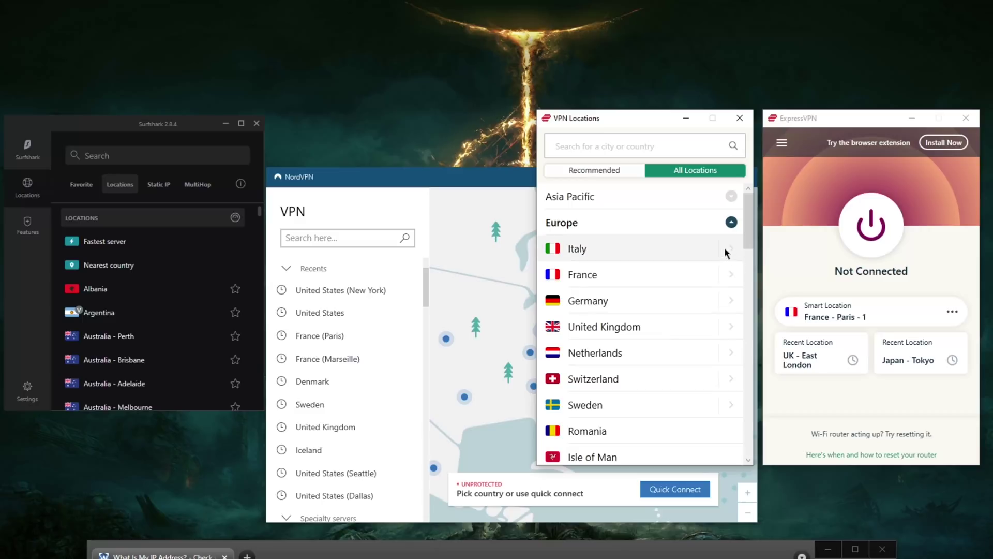
left_click(590, 251)
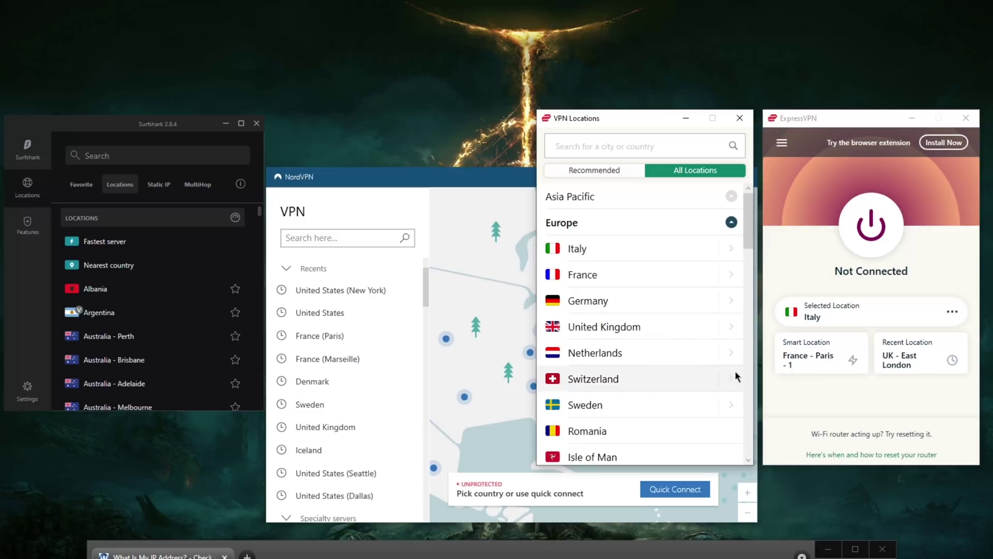
- Compare the Italian and French city options, then settle back on Italy
left_click(731, 251)
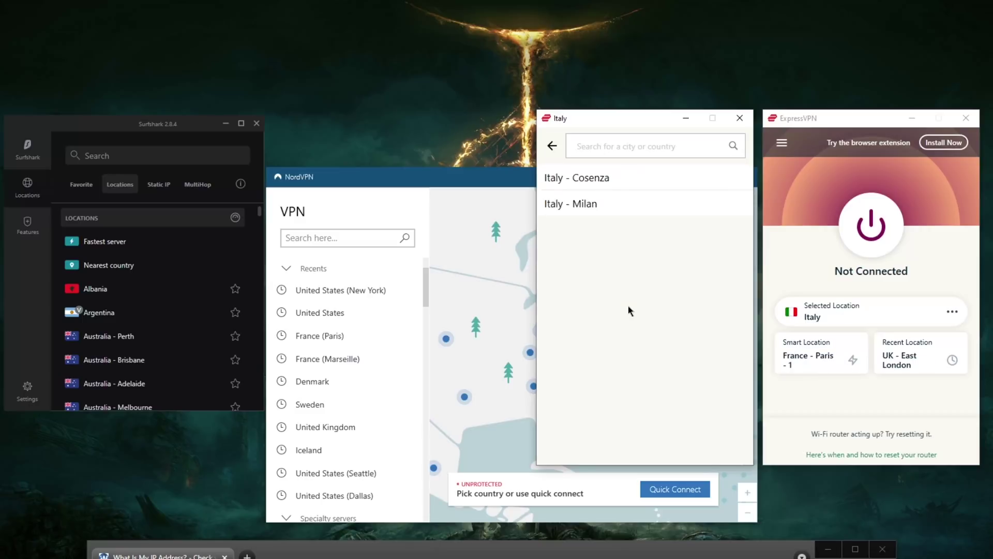
left_click(554, 147)
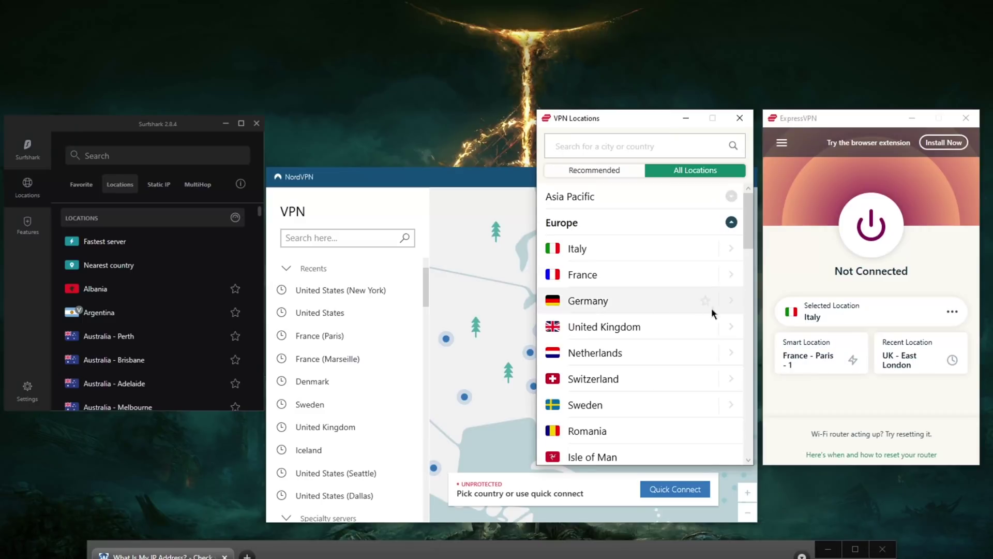
left_click(726, 272)
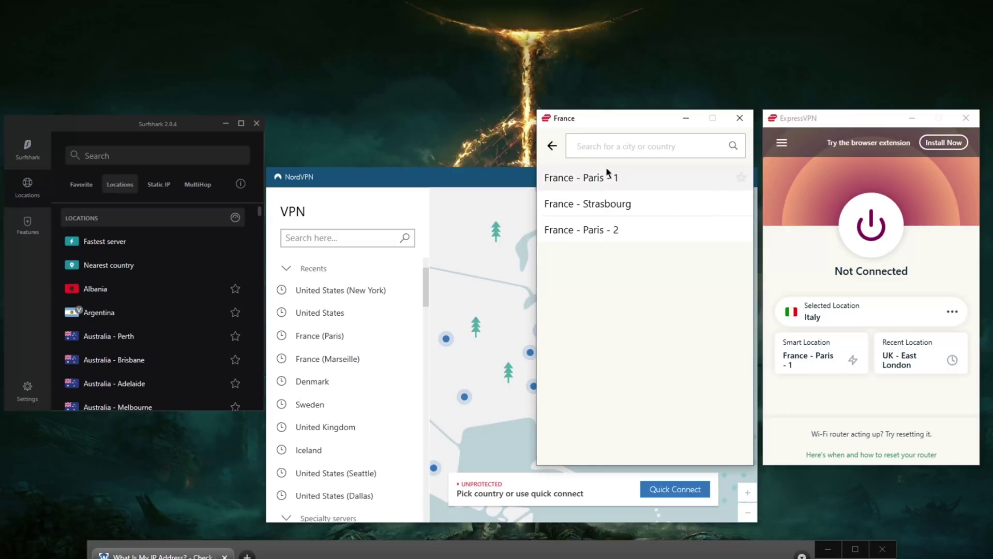
left_click(552, 147)
scroll(671, 253, "down", 2)
scroll(673, 261, "down", 2)
scroll(690, 323, "down", 6)
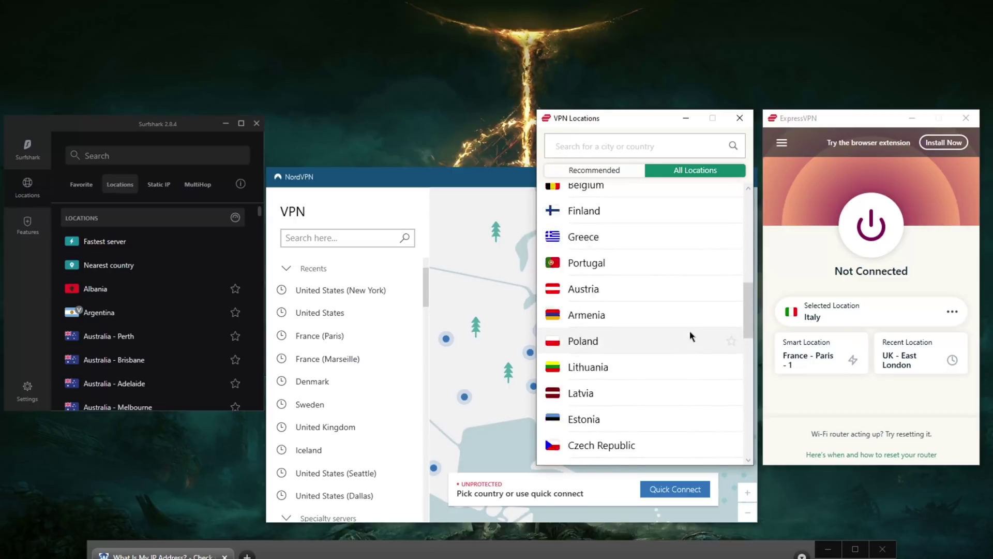
scroll(690, 336, "down", 10)
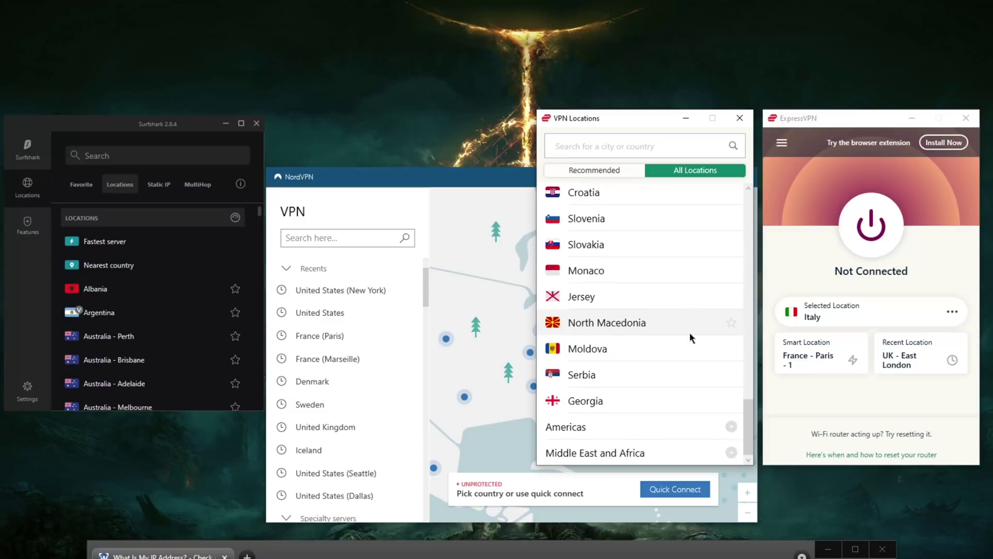
scroll(690, 332, "up", 20)
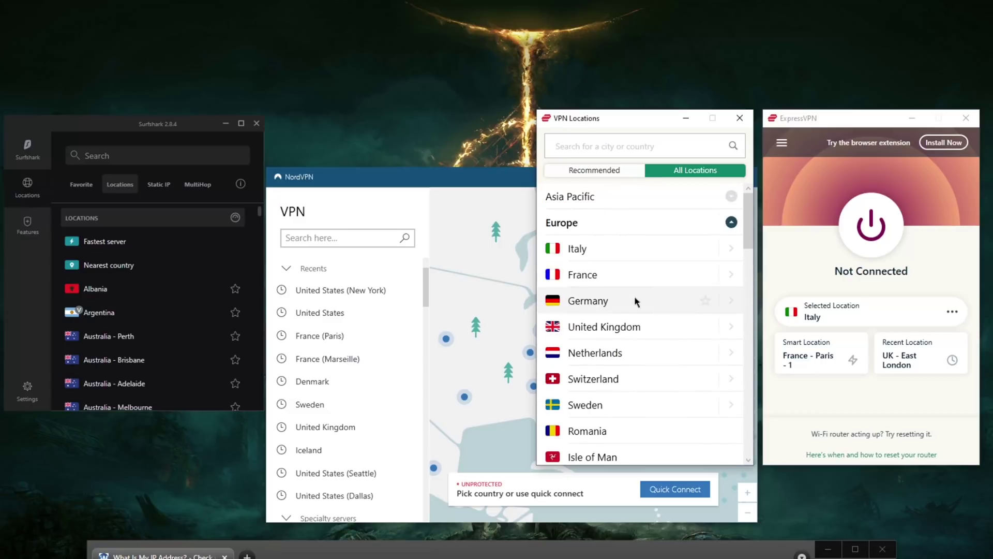
left_click(583, 274)
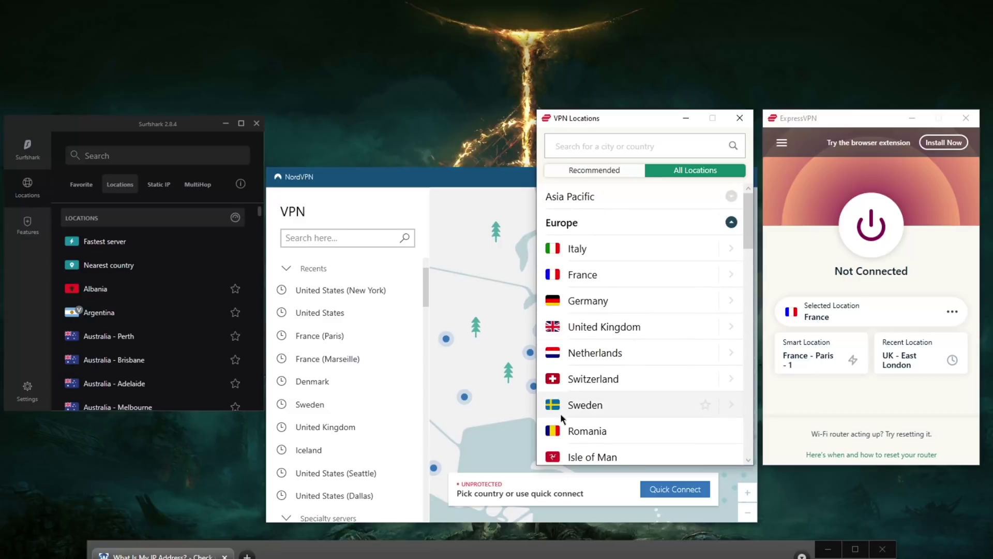
left_click(577, 251)
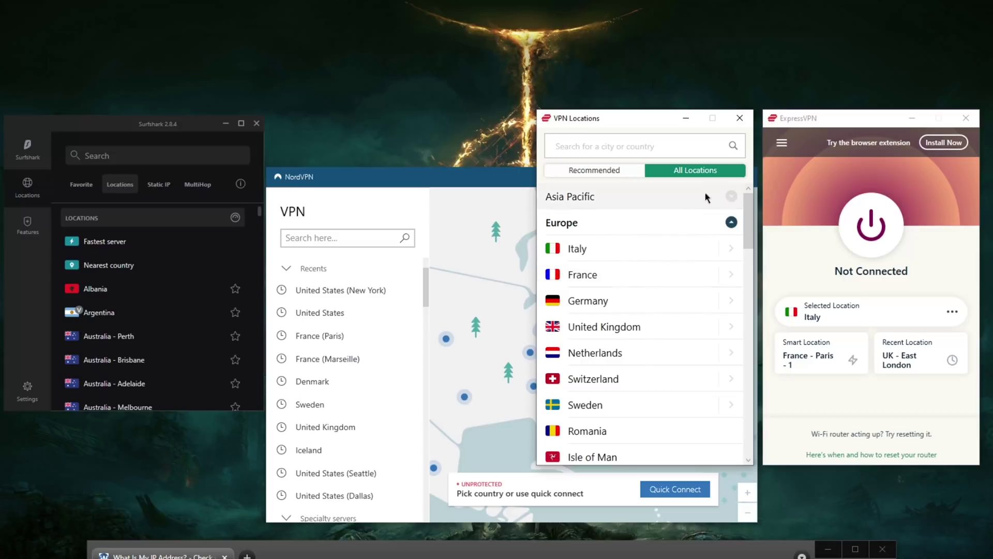
- Close the location chooser so ExpressVPN connects, then reload the IP-check page in Chrome
left_click(738, 119)
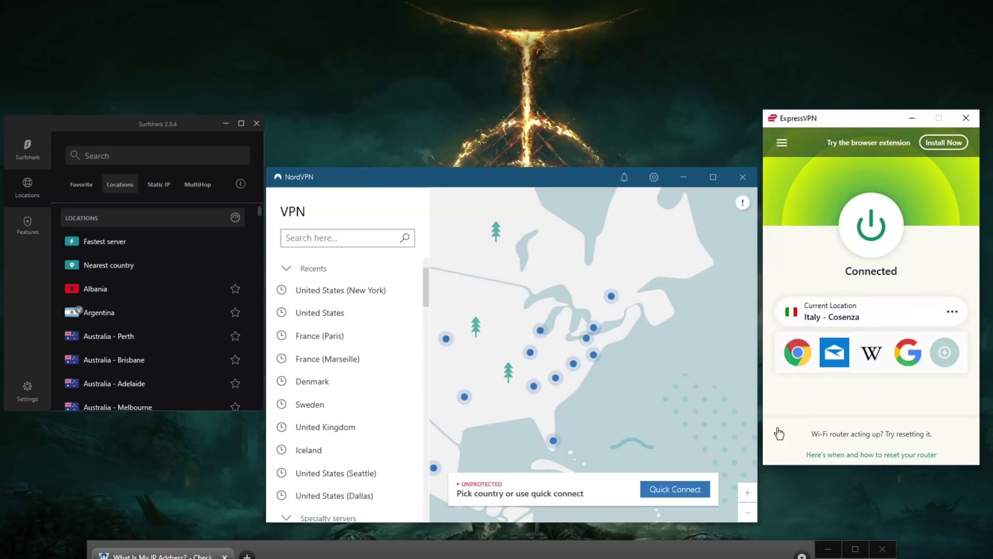
left_click_drag(715, 554, 747, 37)
left_click(169, 53)
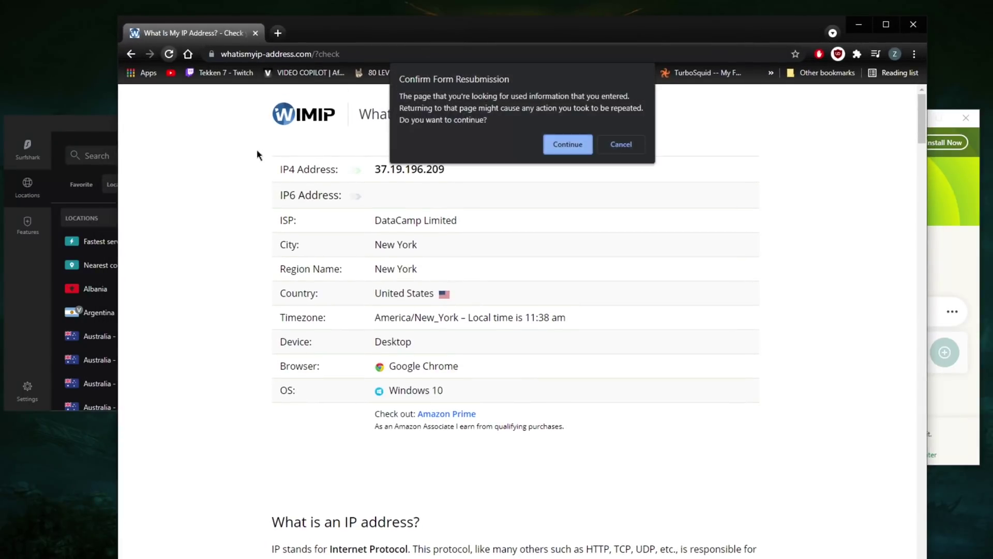
left_click(560, 147)
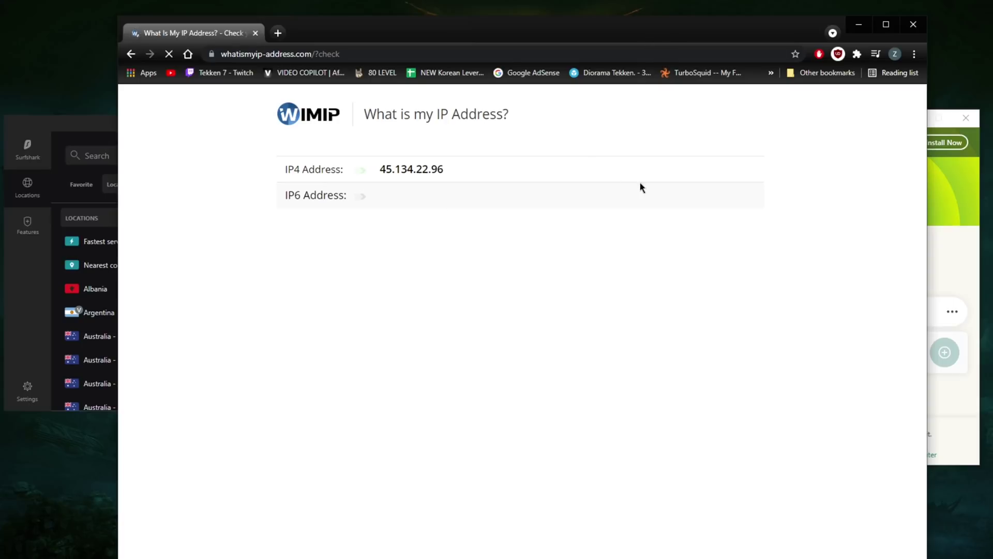
- Verify ExpressVPN shows Italy - Cosenza and the page reports a Cosenza, Calabria IP
left_click(483, 193)
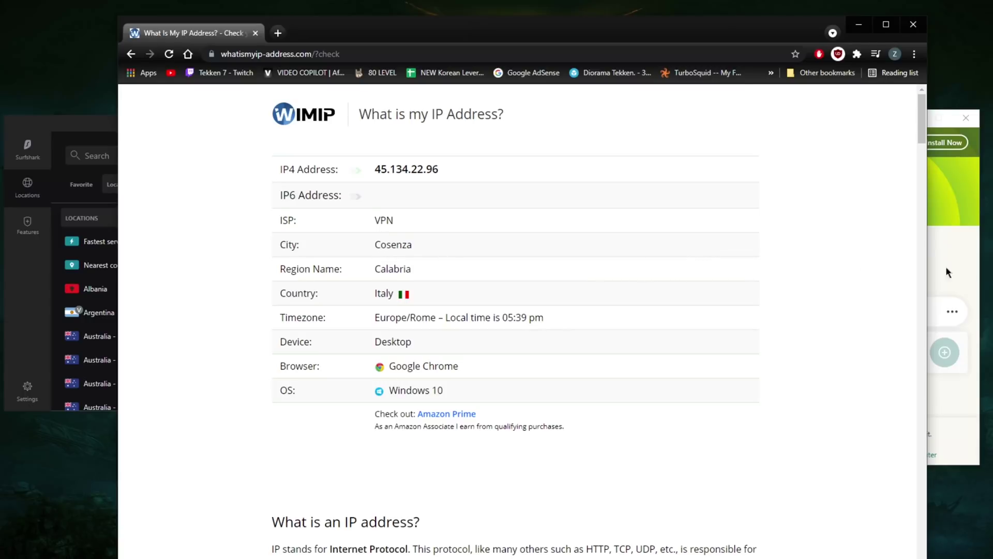
left_click(968, 273)
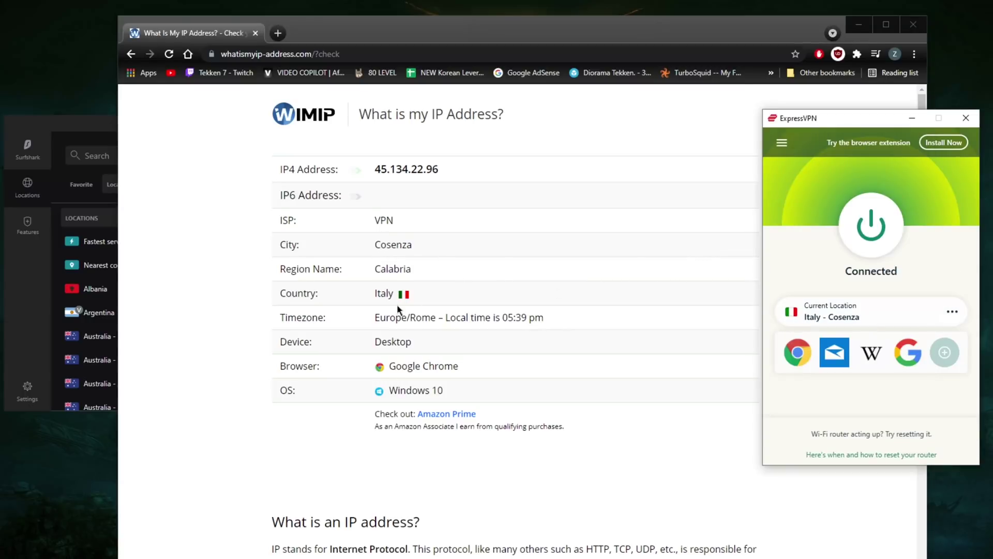
left_click(492, 326)
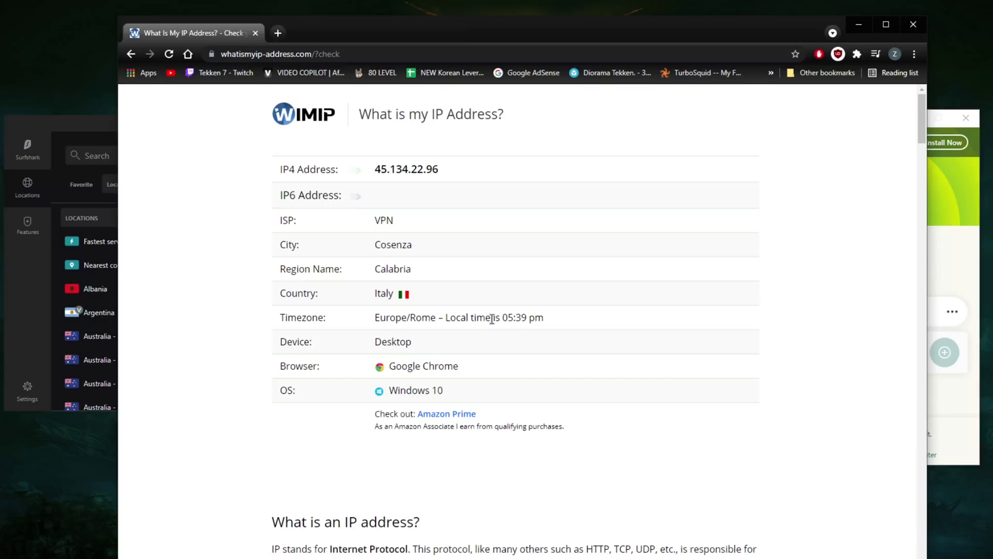
left_click_drag(616, 42, 614, 29)
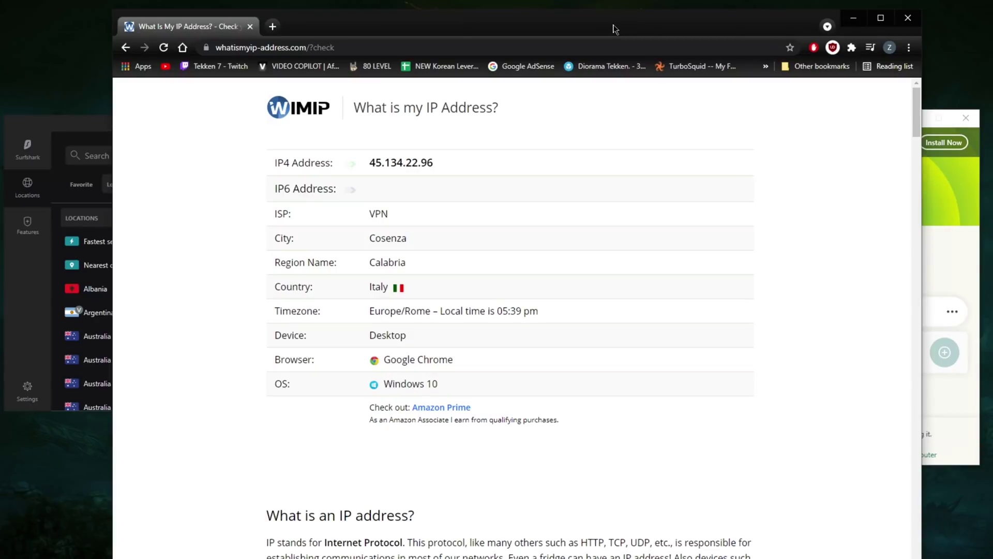
- Close Chrome, pan NordVPN's map to Europe, and reposition the ExpressVPN window
left_click(909, 20)
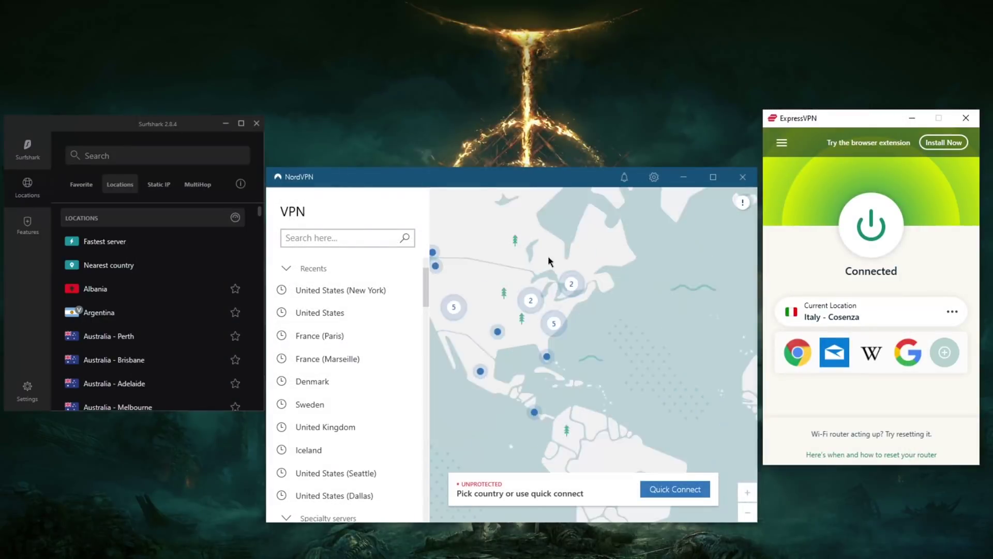
scroll(564, 266, "down", 2)
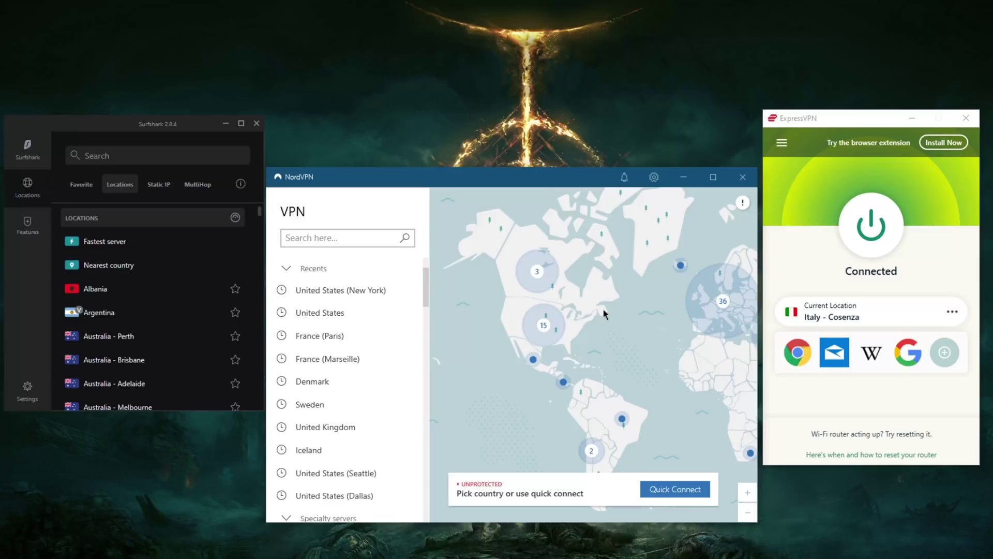
left_click_drag(665, 328, 607, 320)
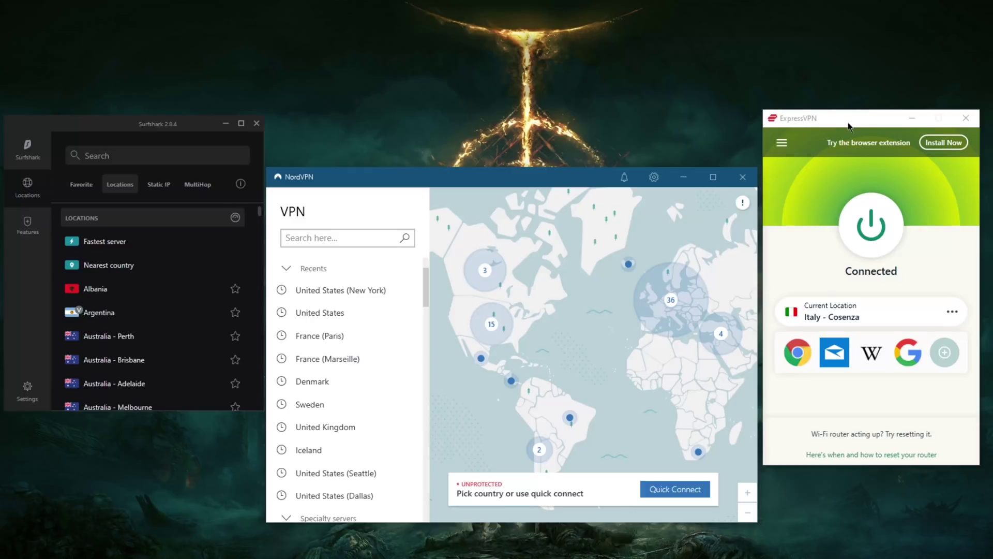
left_click_drag(848, 123, 818, 112)
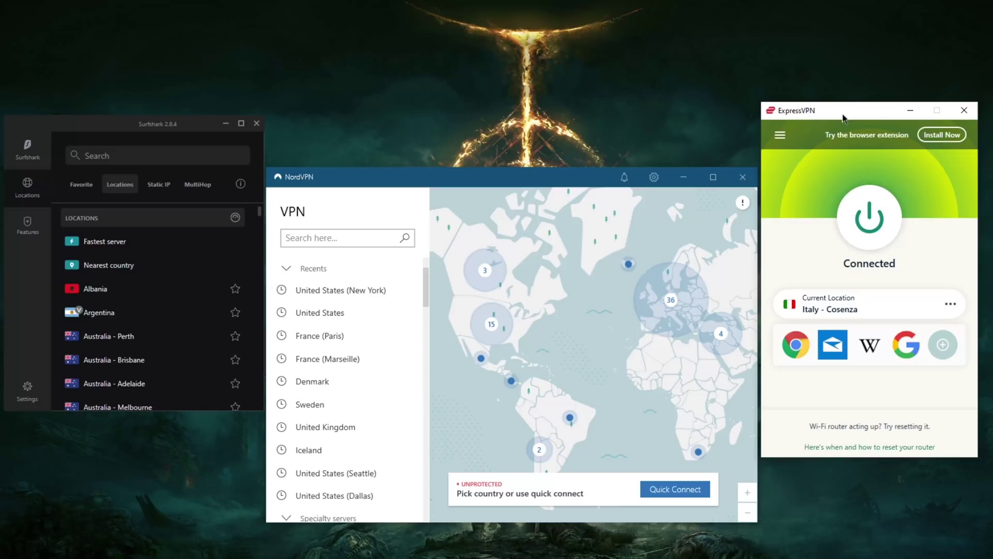
left_click_drag(843, 118, 846, 118)
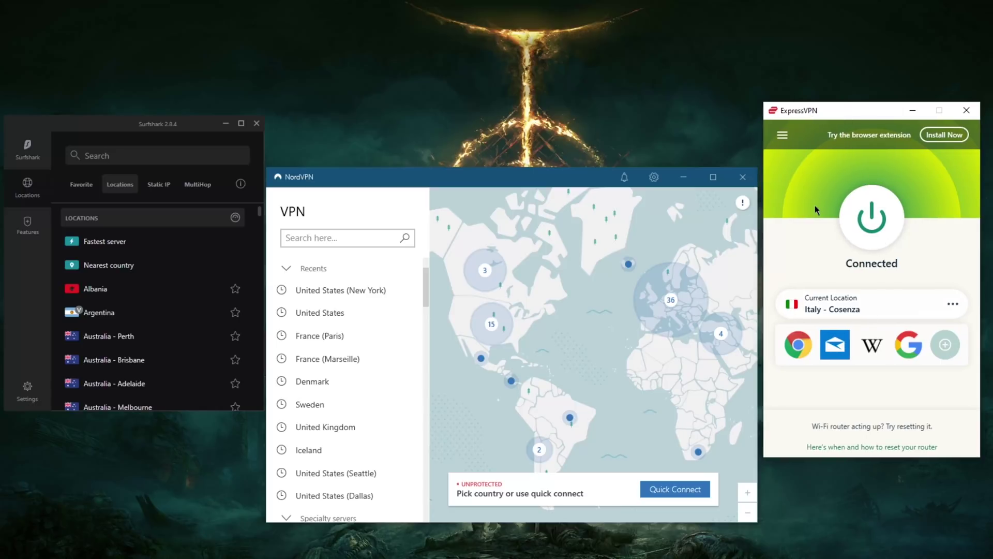